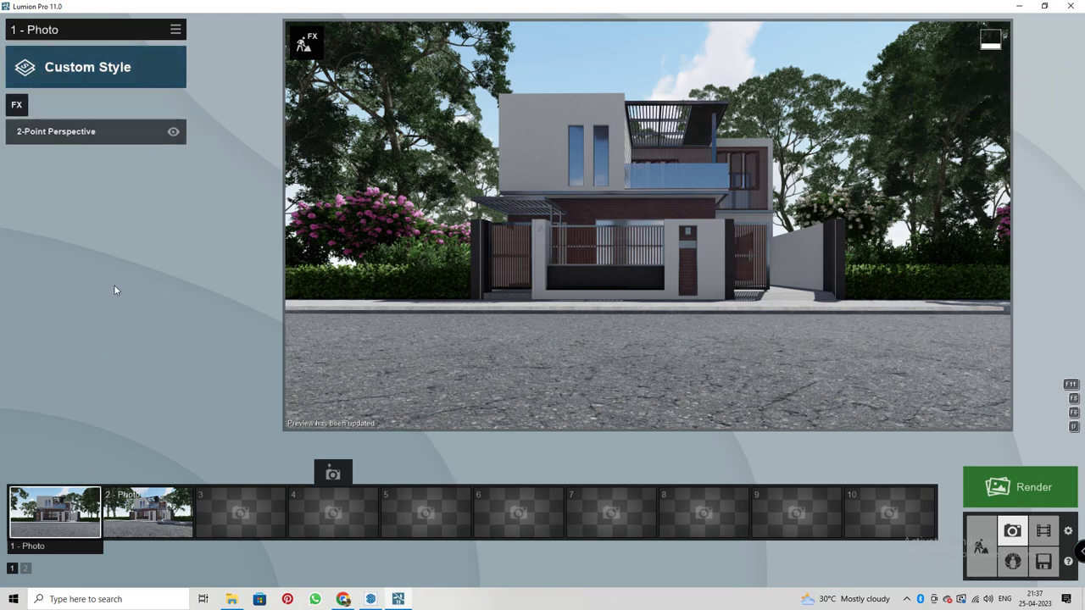
Apply the Dawn style to Photo 1 from the Select Style grid
click(122, 79)
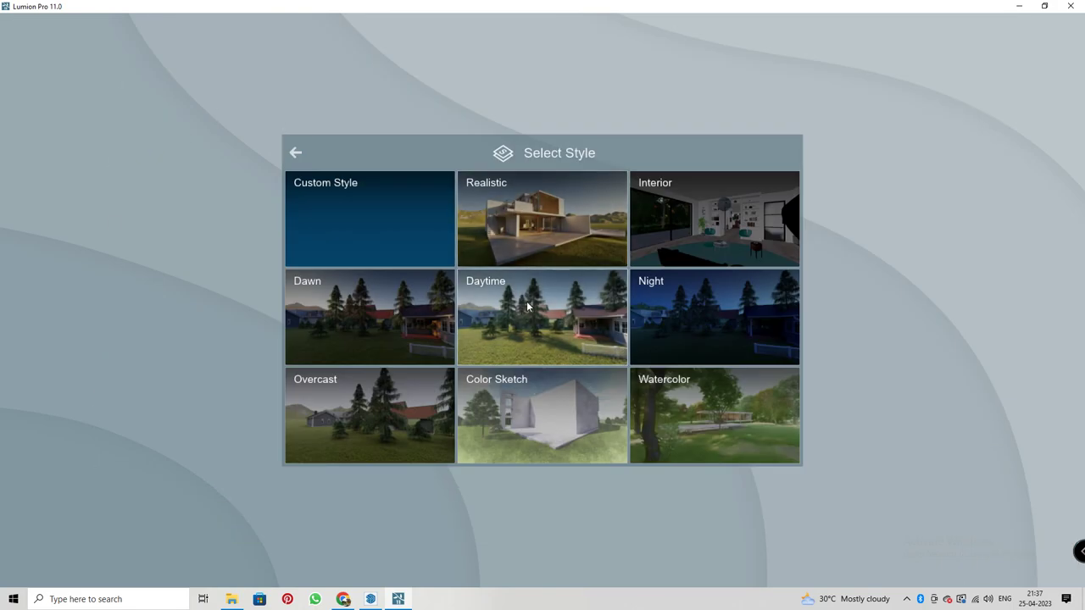
click(348, 309)
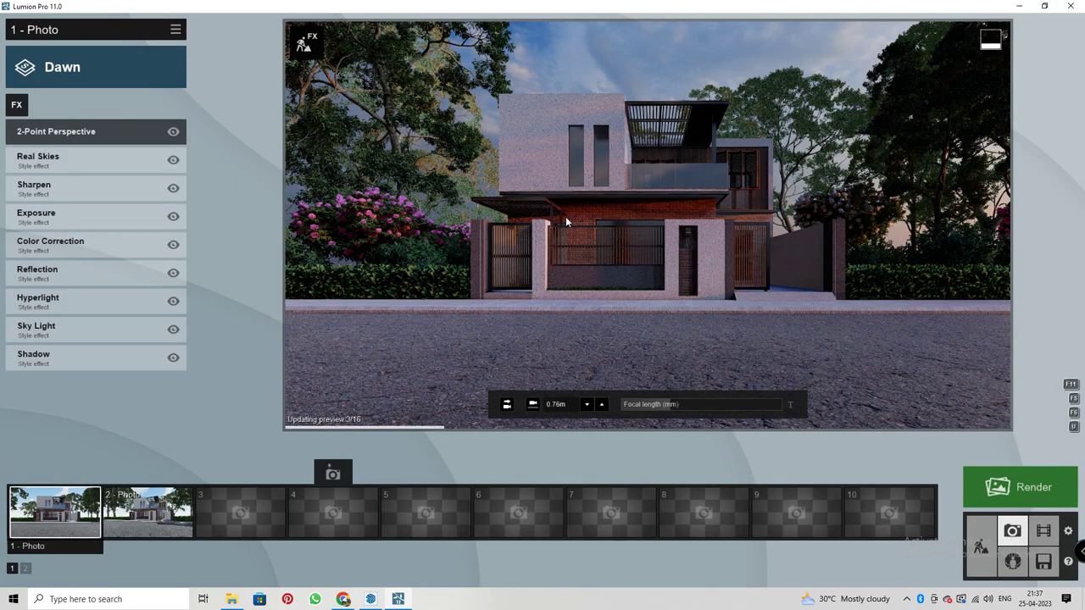
Lower the Real Skies heading to about 17.7° and adjust the sky brightness
click(88, 159)
drag(119, 198, 114, 197)
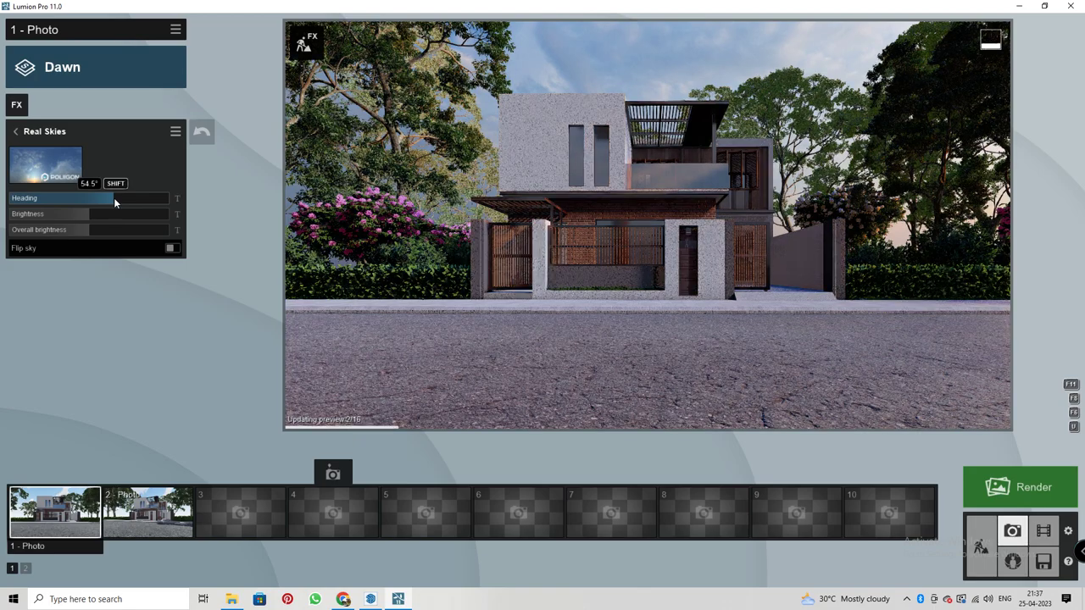
mouse_move(114, 197)
mouse_down()
mouse_move(98, 197)
mouse_move(131, 197)
mouse_up()
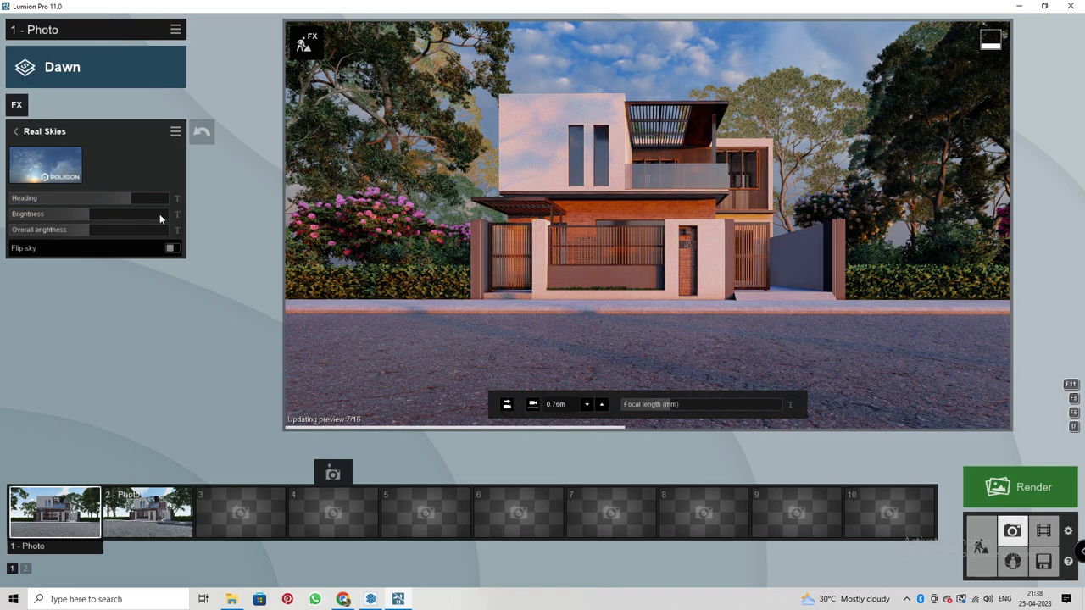
click(95, 217)
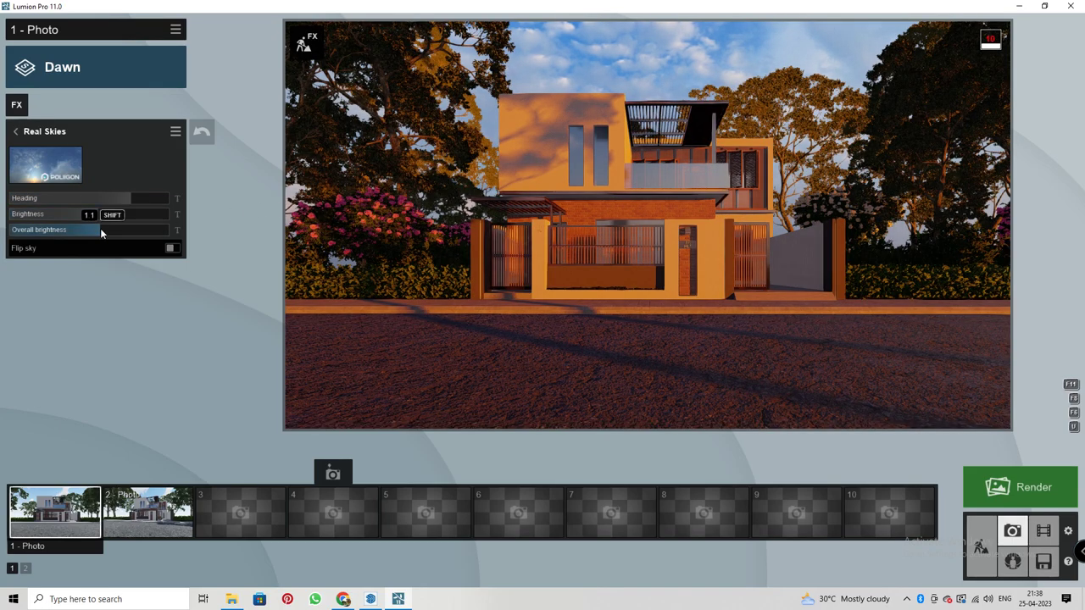
Try several Sunset skies from the library, settling on the grey Sunset 5 sky
click(73, 177)
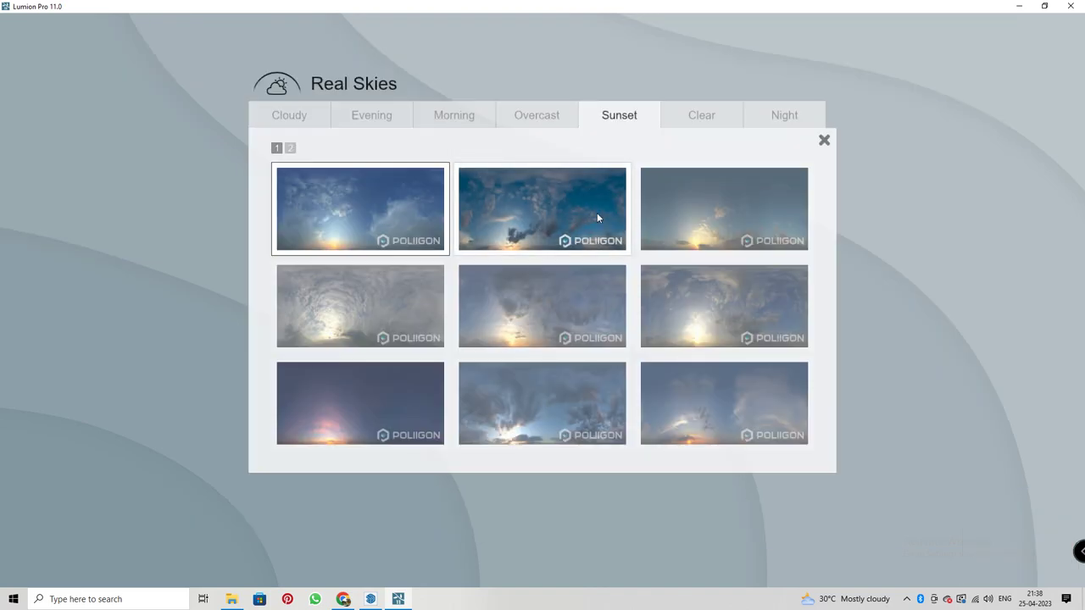
click(598, 218)
click(45, 165)
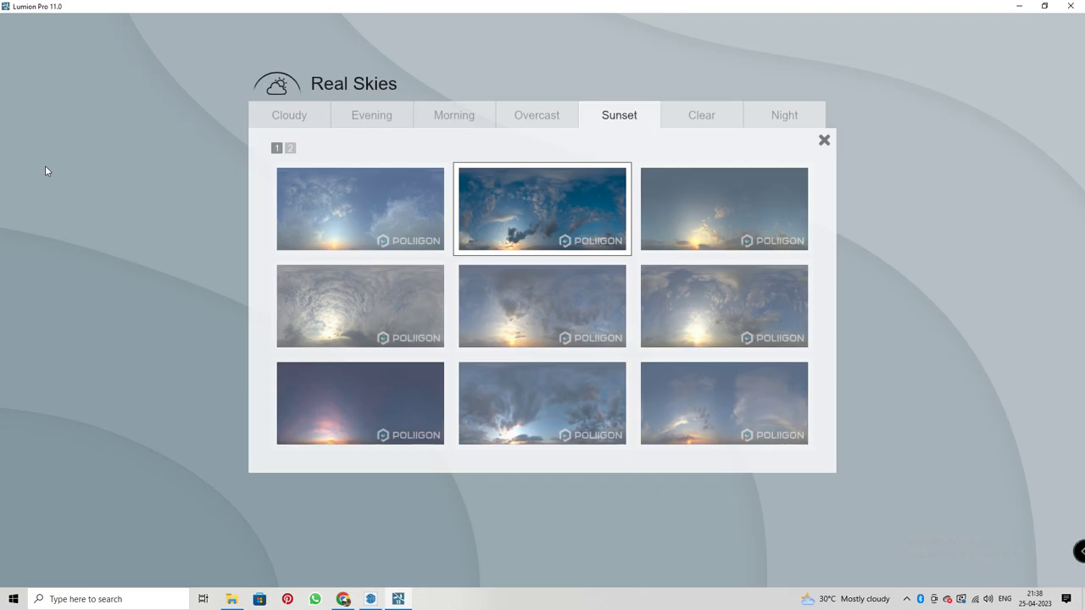
click(671, 233)
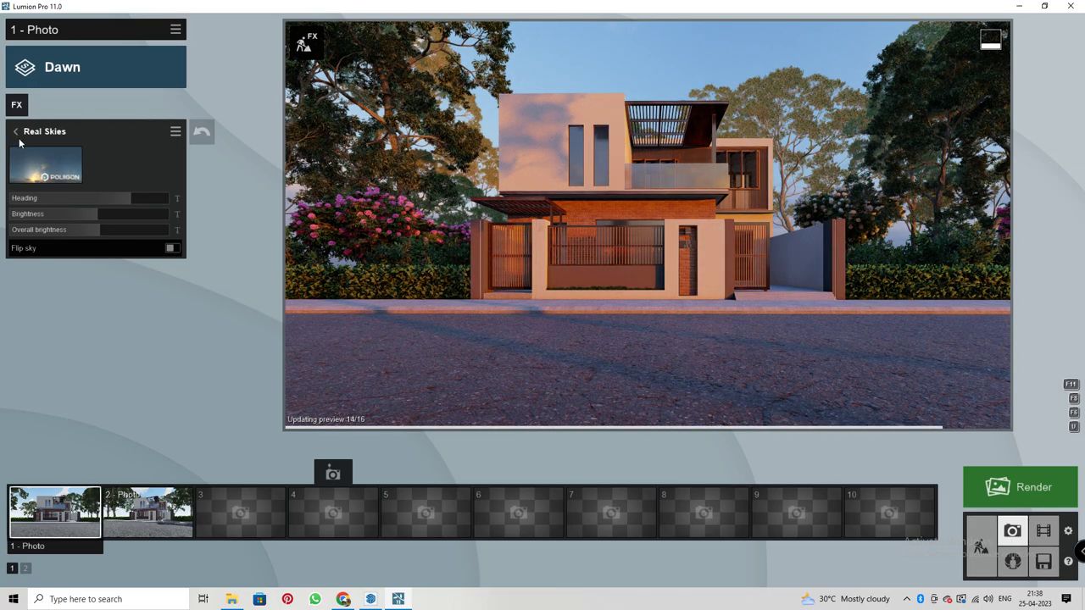
click(45, 165)
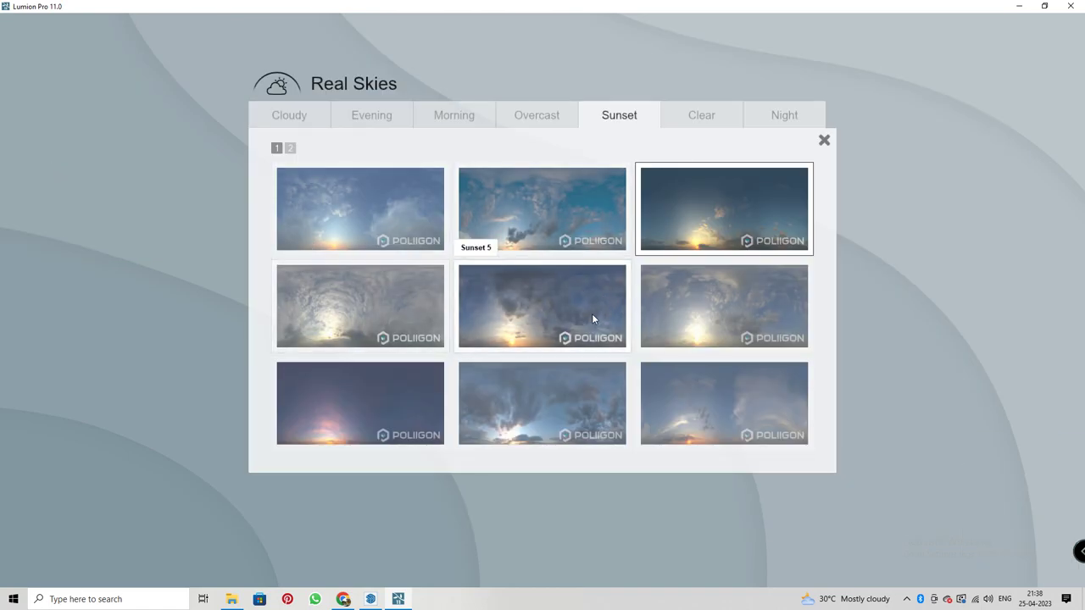
click(417, 313)
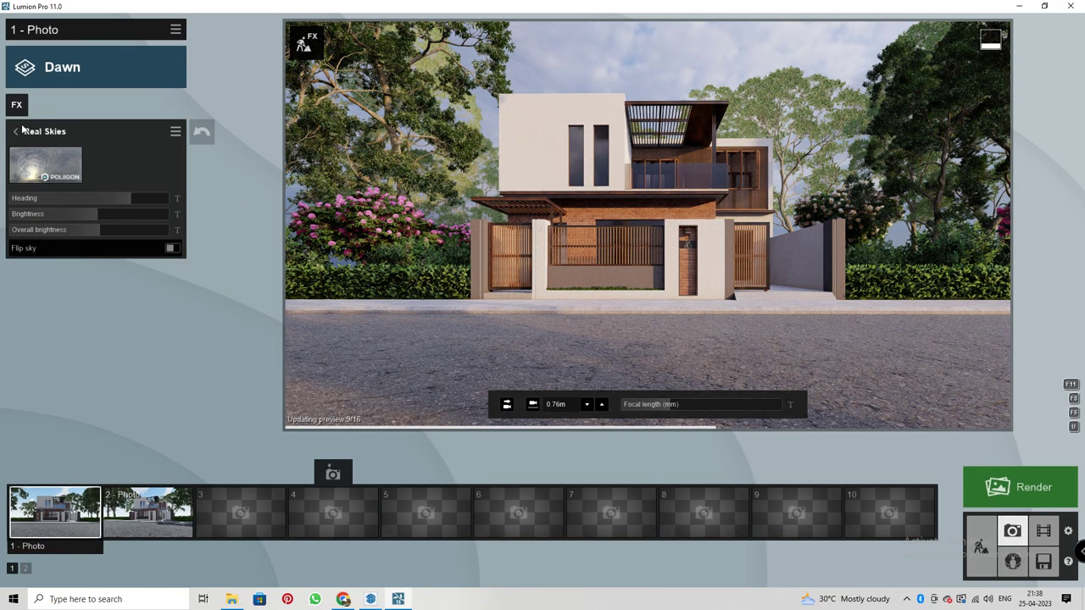
Raise the Exposure effect slightly to brighten the photo
click(18, 131)
click(138, 180)
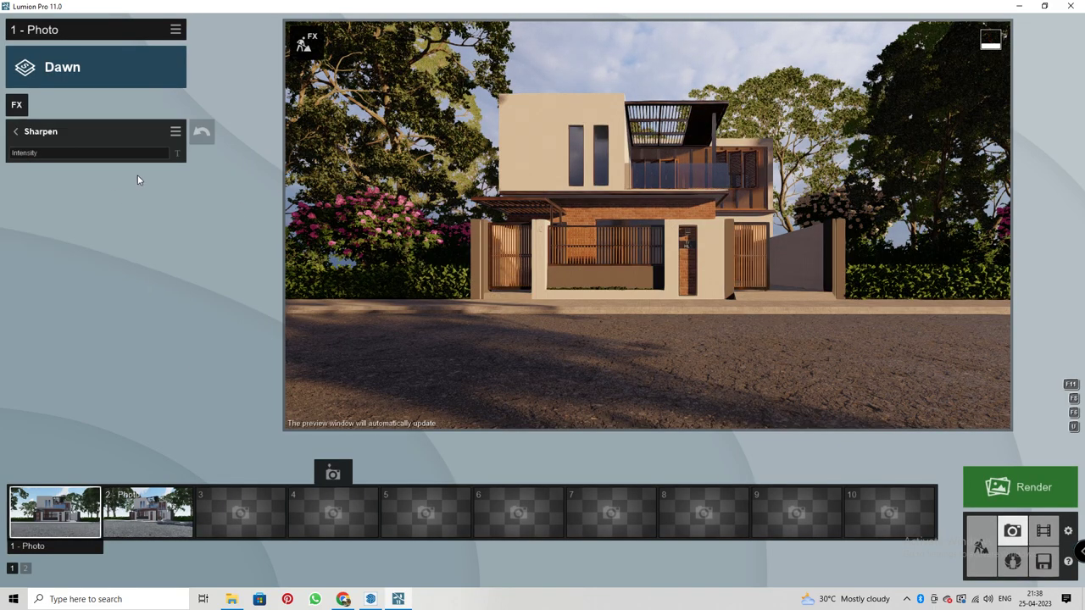
click(16, 131)
click(34, 213)
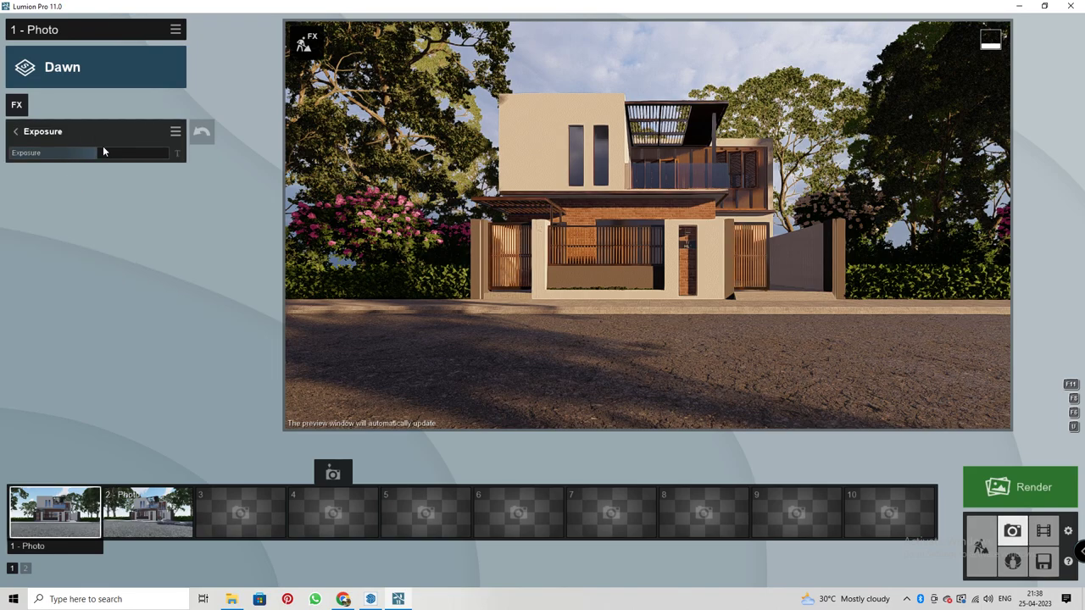
drag(104, 151, 109, 157)
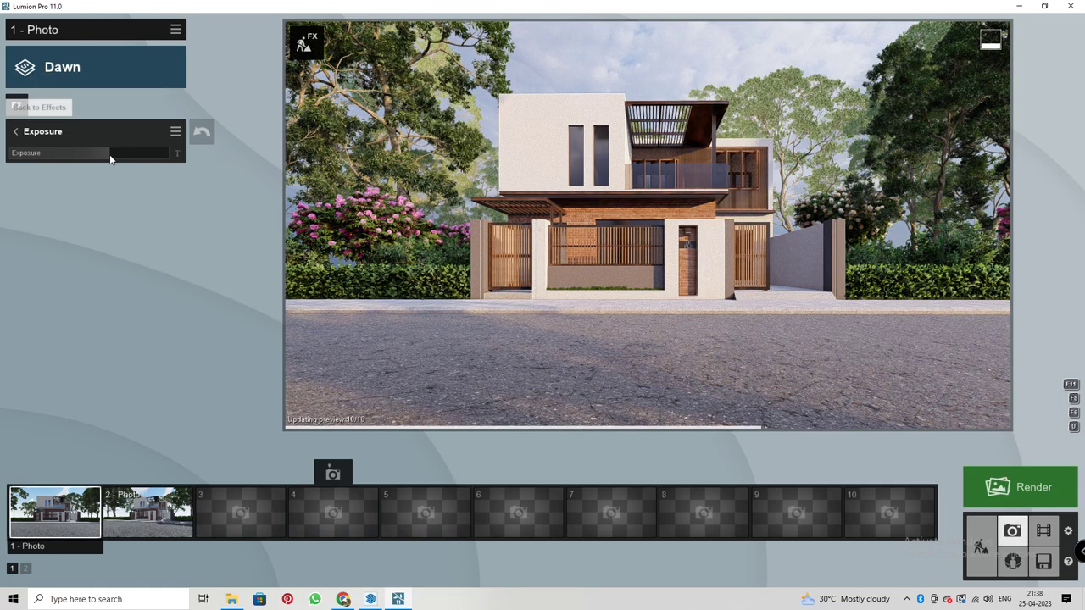
drag(109, 158, 104, 156)
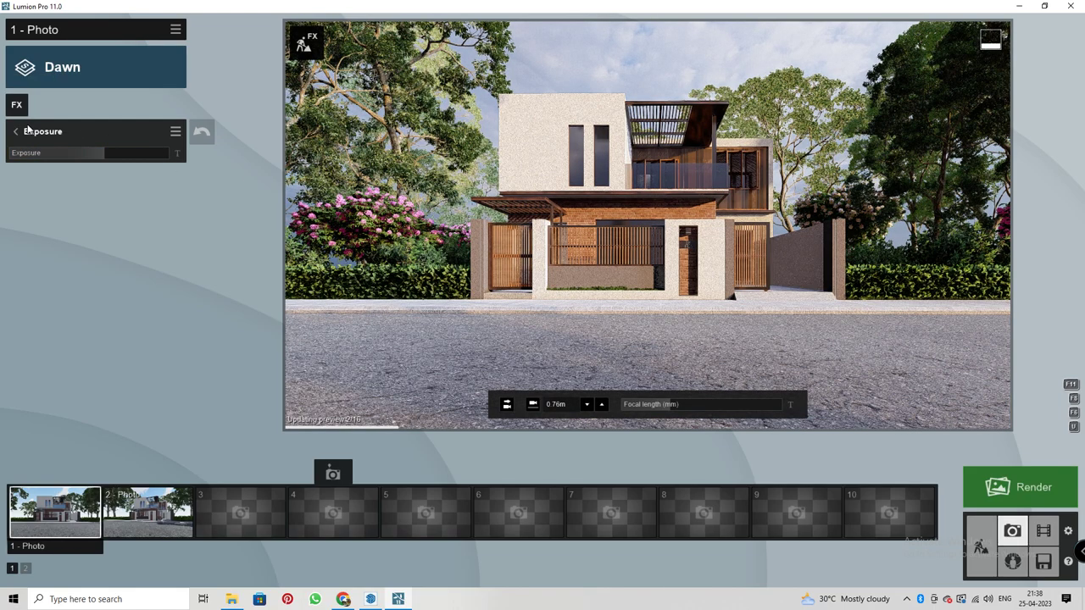
In Color Correction, lower tint and temperature and raise saturation to about 1.0
click(16, 131)
click(38, 311)
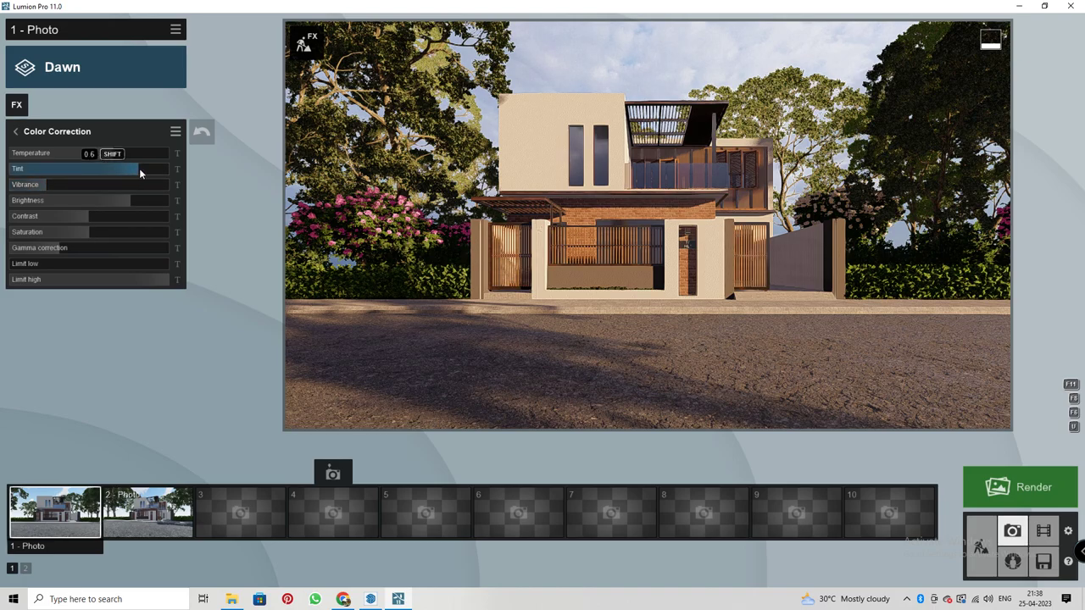
mouse_move(113, 168)
mouse_down()
mouse_move(96, 168)
mouse_move(126, 154)
mouse_up()
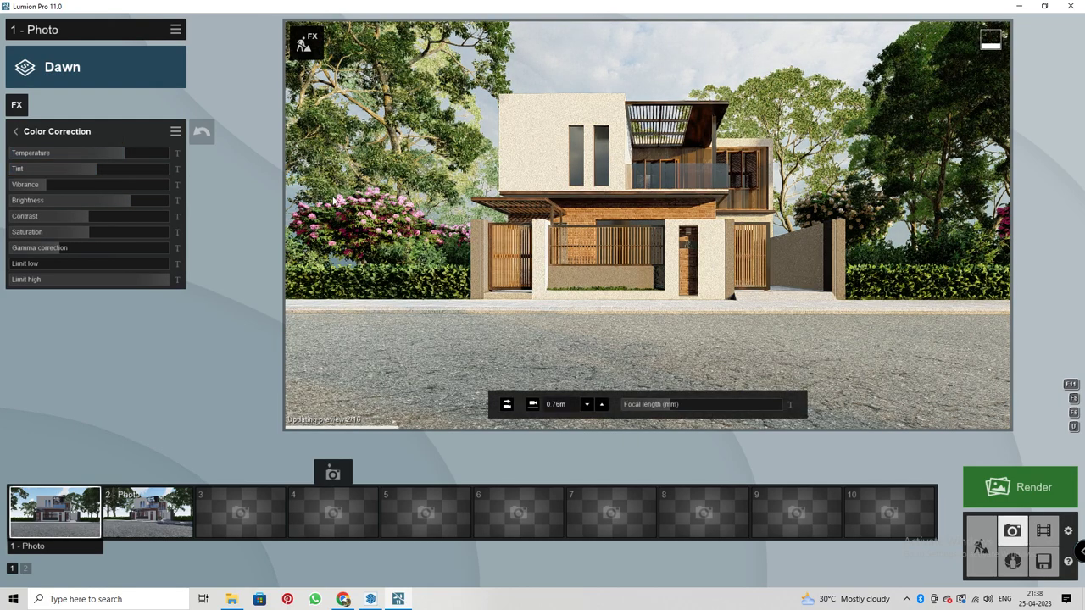
click(88, 167)
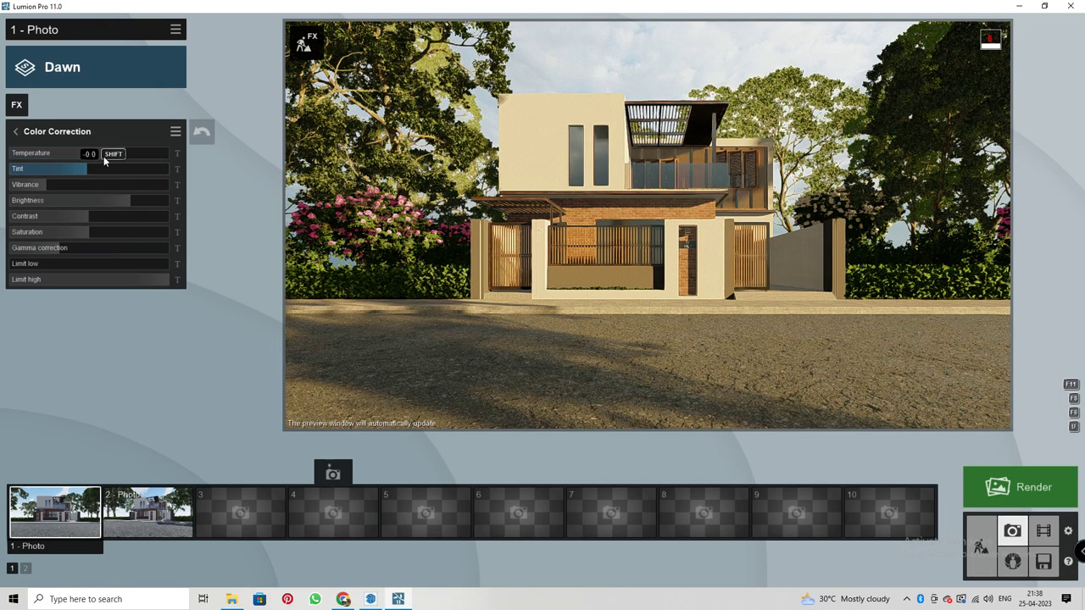
mouse_move(103, 156)
mouse_down()
mouse_move(118, 152)
mouse_move(101, 153)
mouse_up()
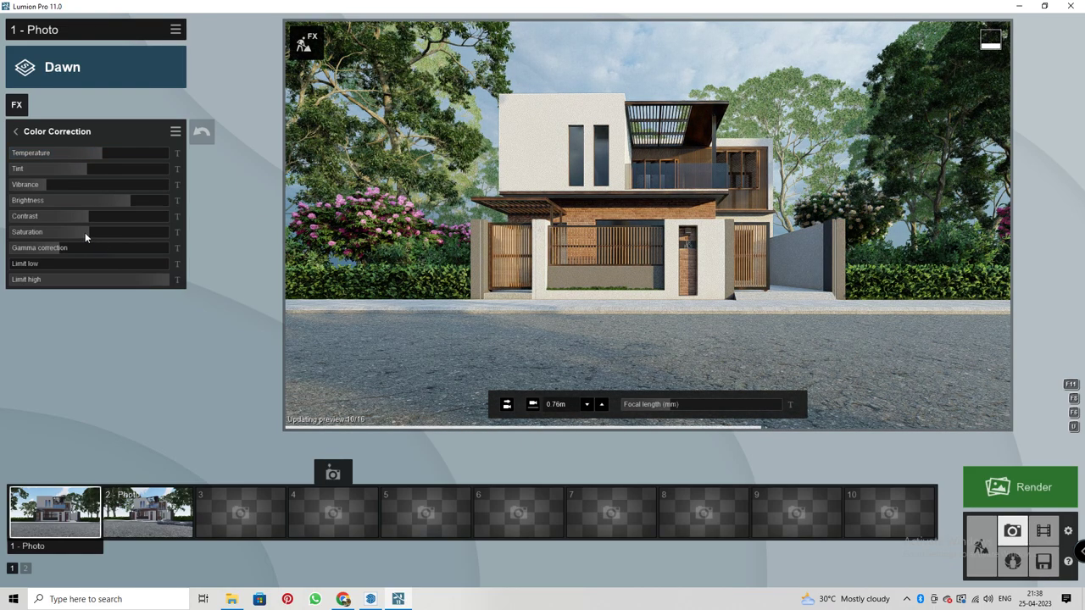
drag(84, 232, 97, 232)
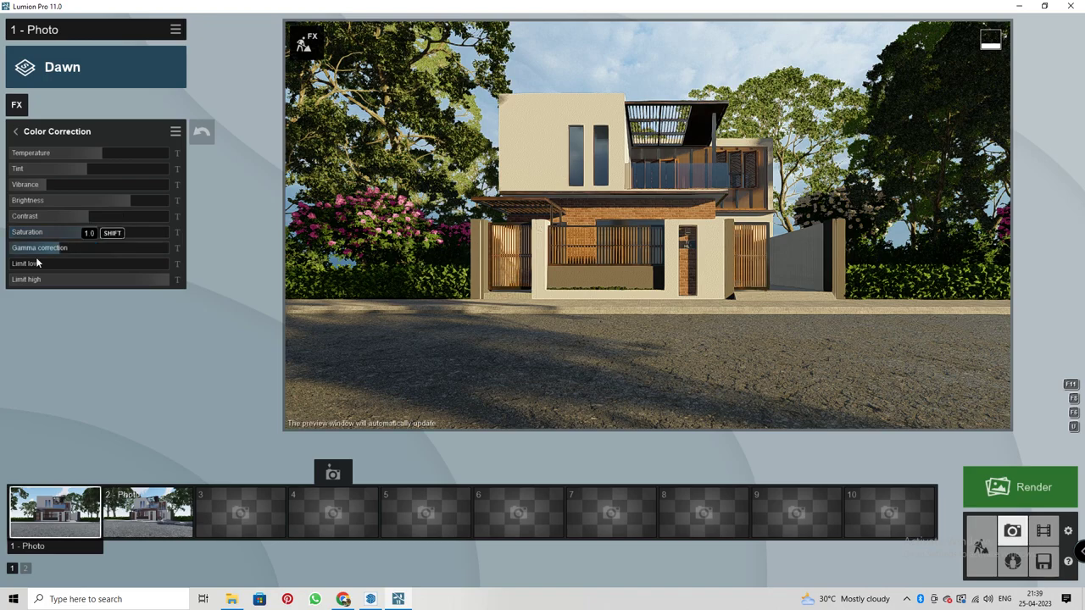
click(28, 263)
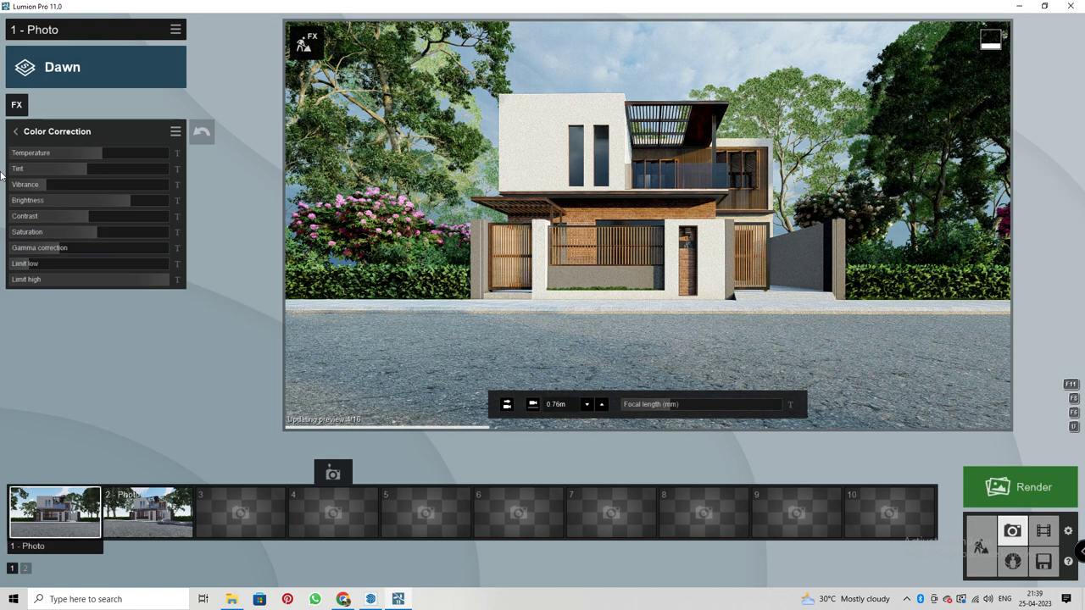
Add five Reflection planes on the upper wall, ground-floor wall, another wall, road and side walls
click(15, 131)
click(51, 269)
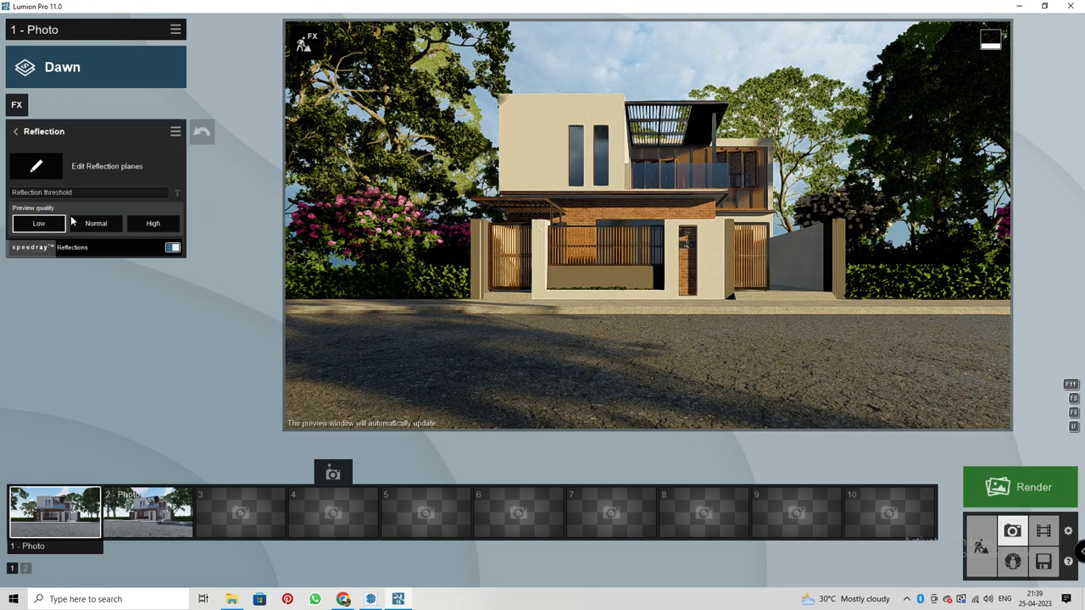
click(53, 167)
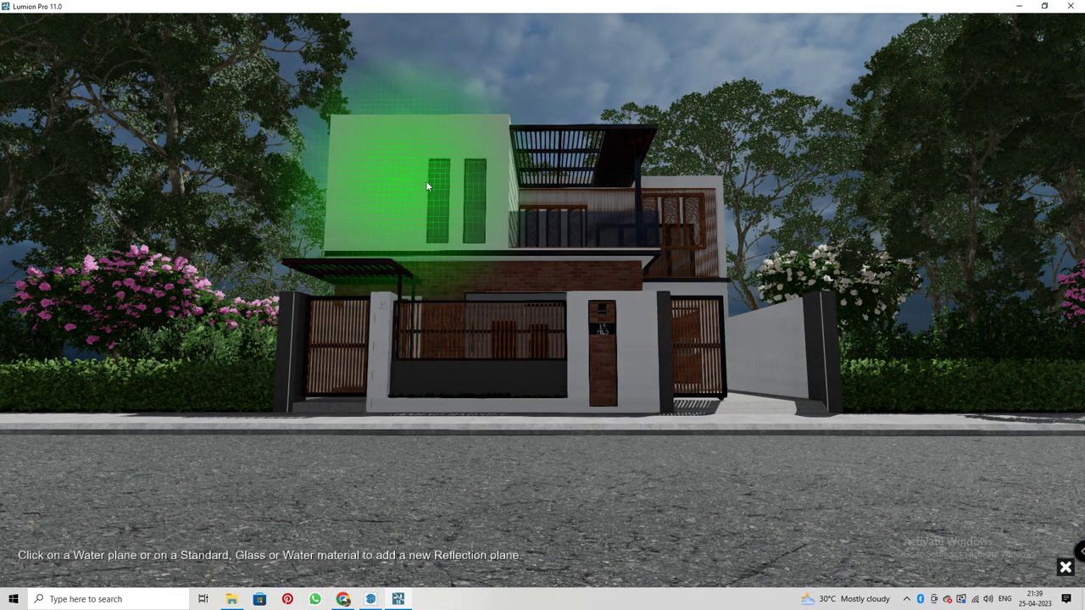
click(442, 181)
click(53, 564)
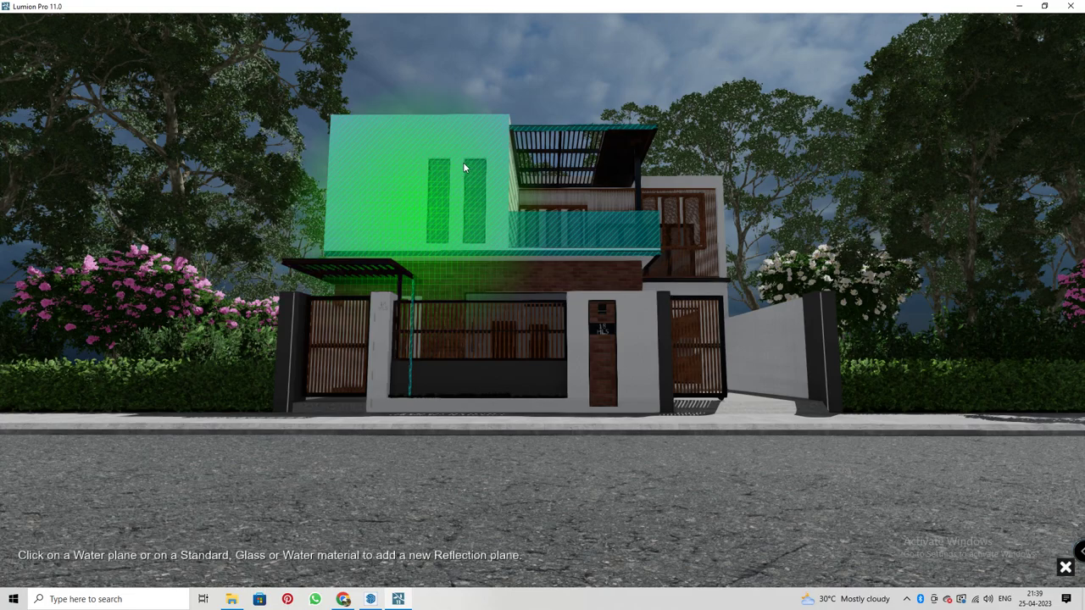
click(514, 295)
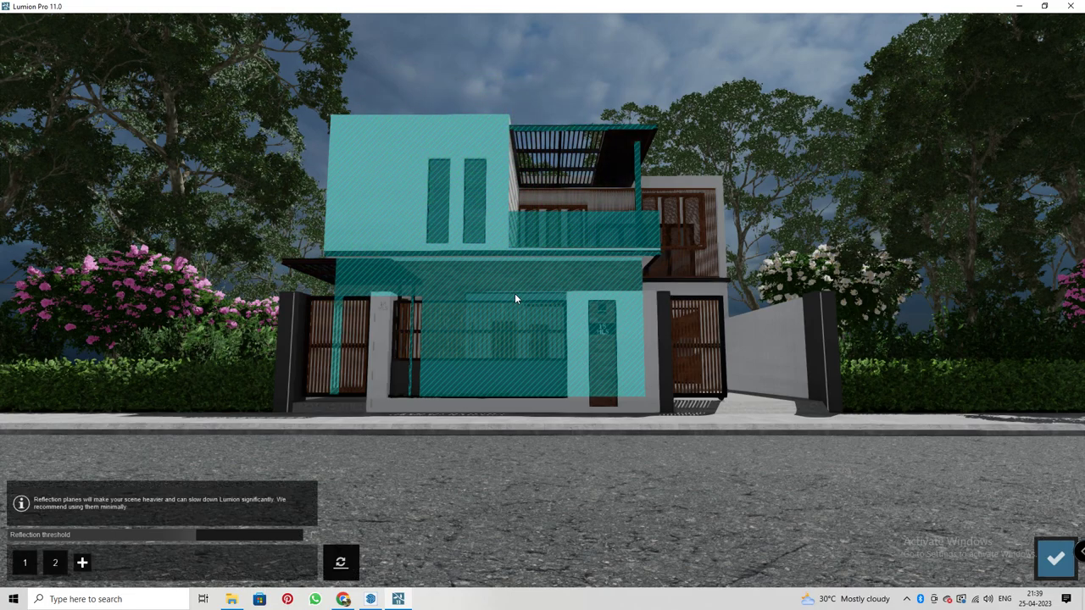
click(83, 564)
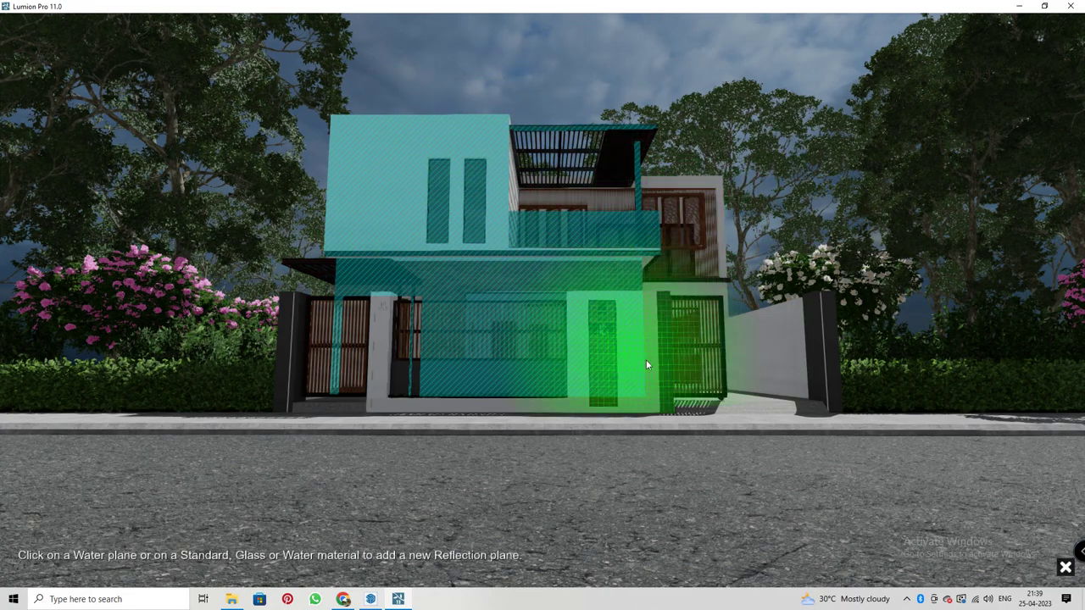
click(391, 171)
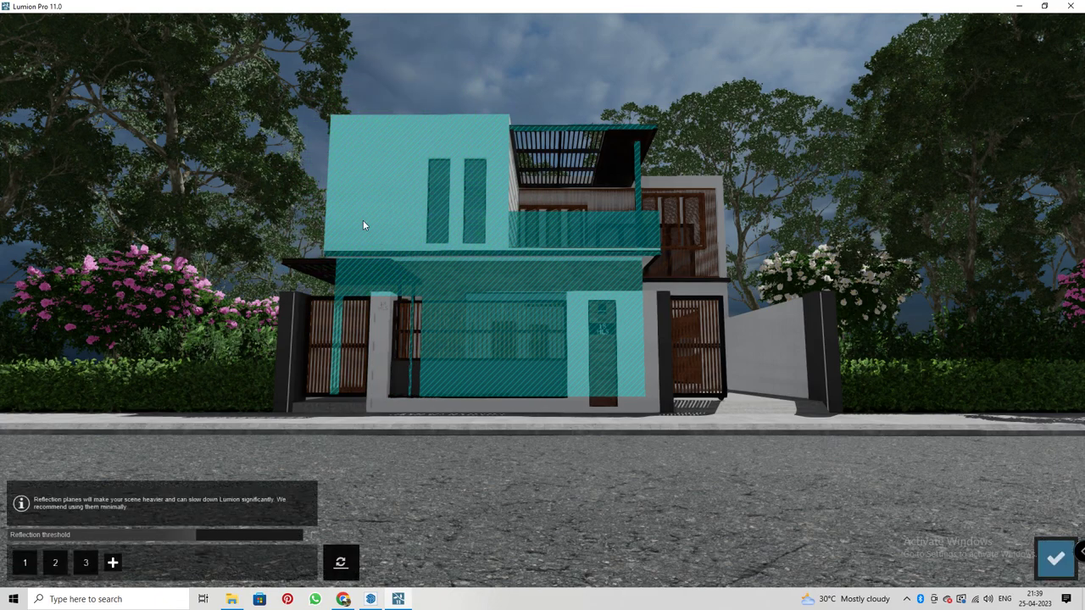
click(113, 562)
click(501, 459)
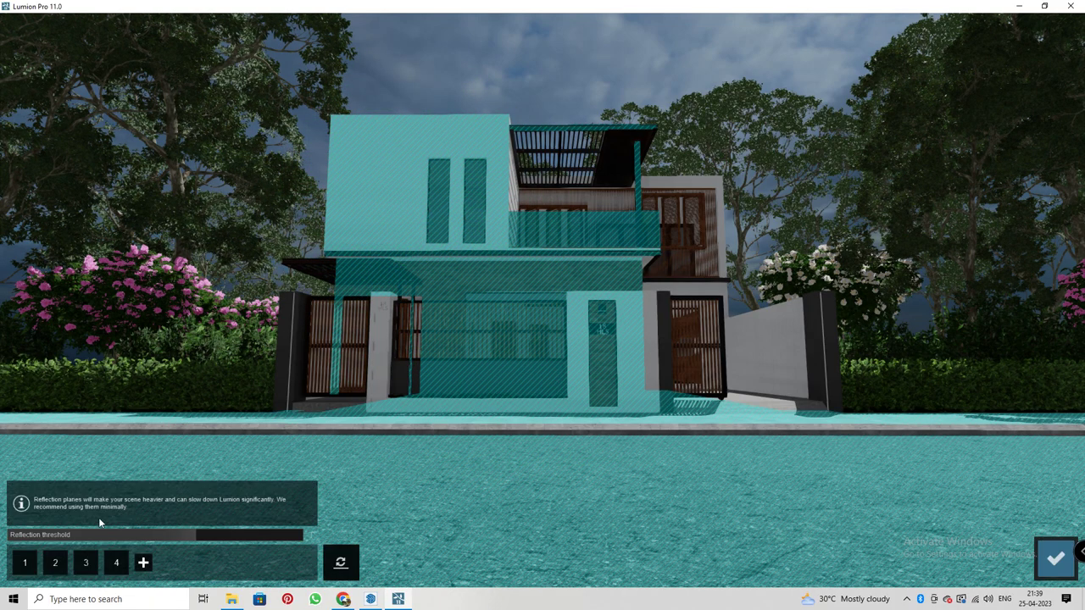
click(144, 563)
click(624, 312)
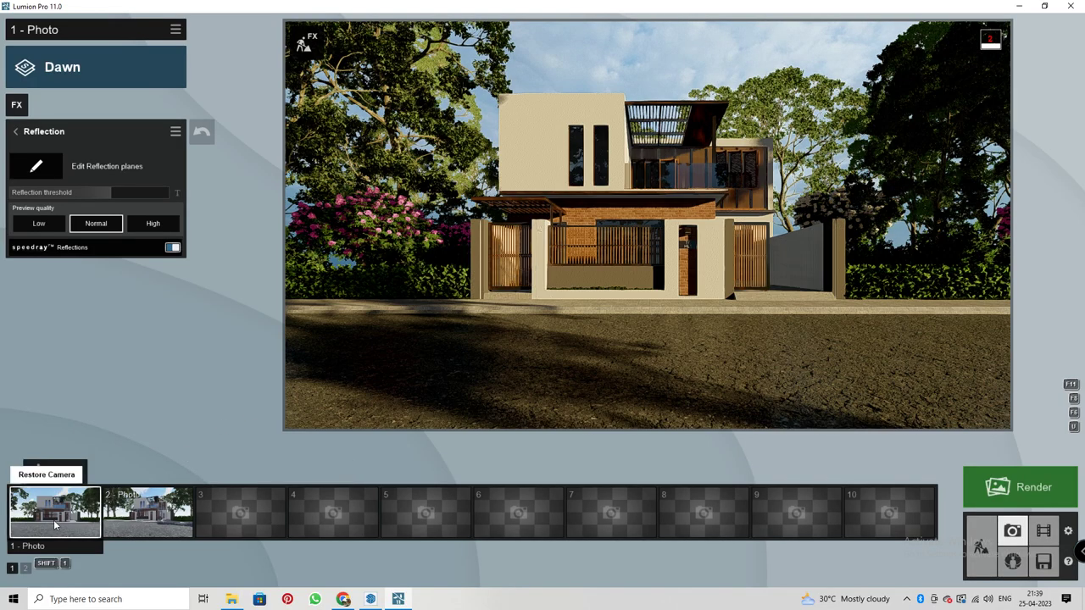
Add planes on the upper facade and glass railing, confirm, and restore Photo 1's camera
click(53, 520)
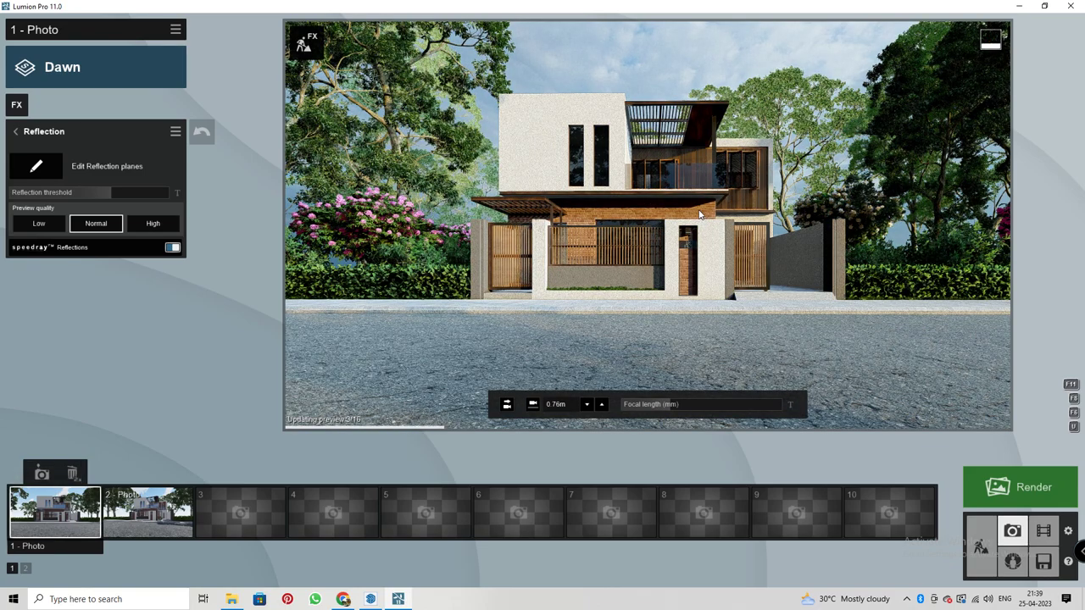
click(36, 167)
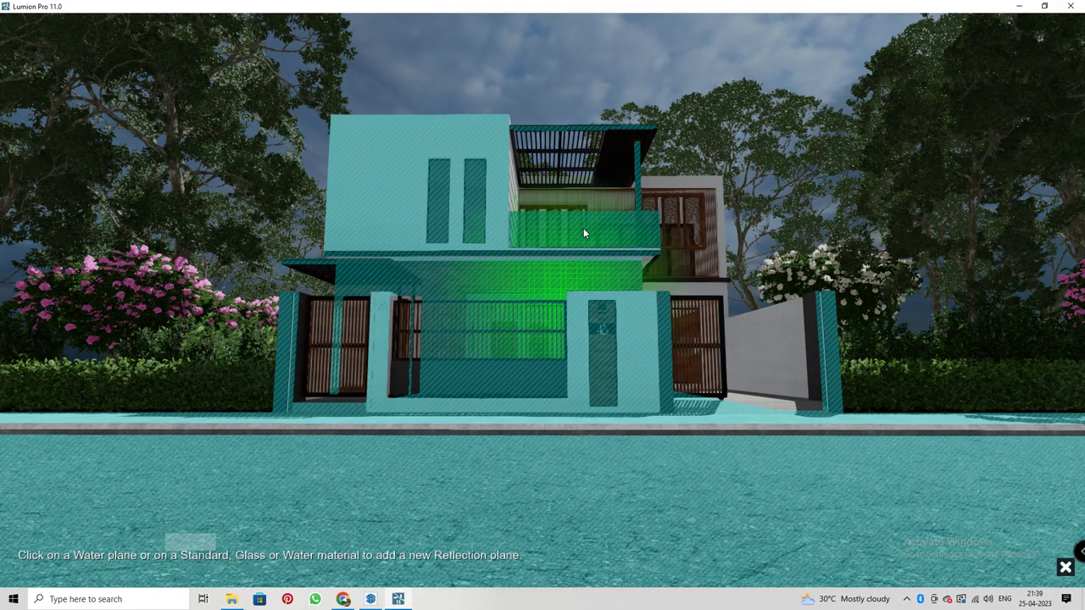
click(583, 228)
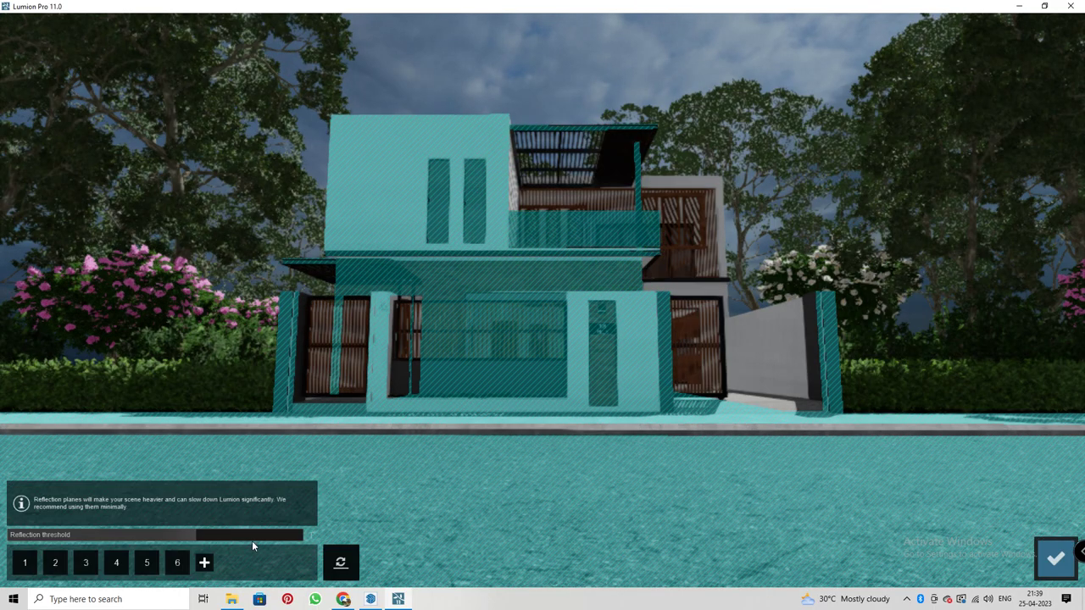
click(204, 562)
mouse_move(652, 361)
right_down()
mouse_move(593, 361)
mouse_move(866, 144)
mouse_move(864, 123)
right_up()
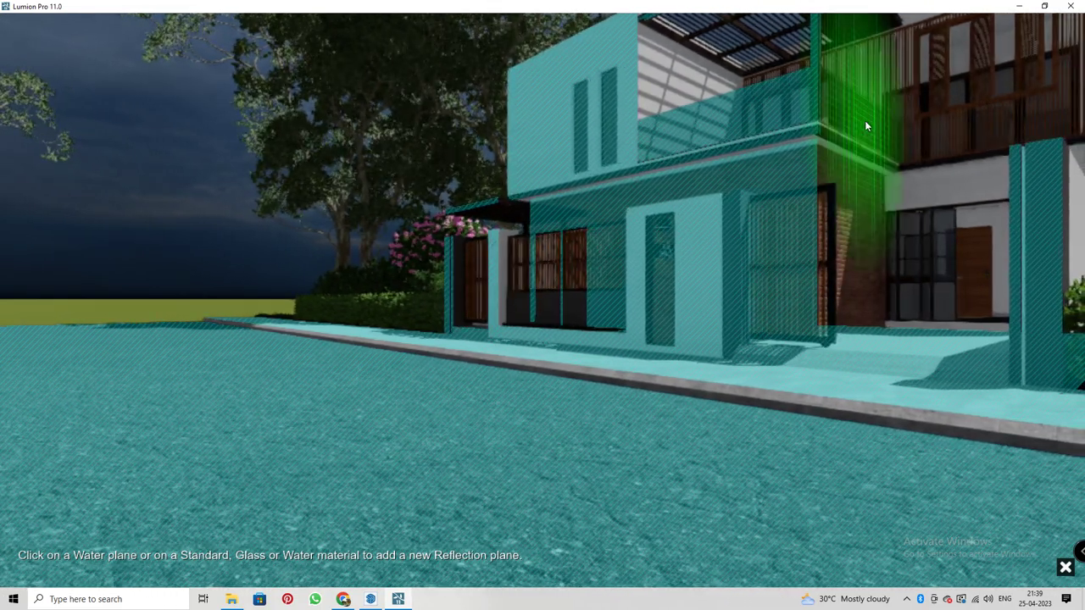
click(865, 125)
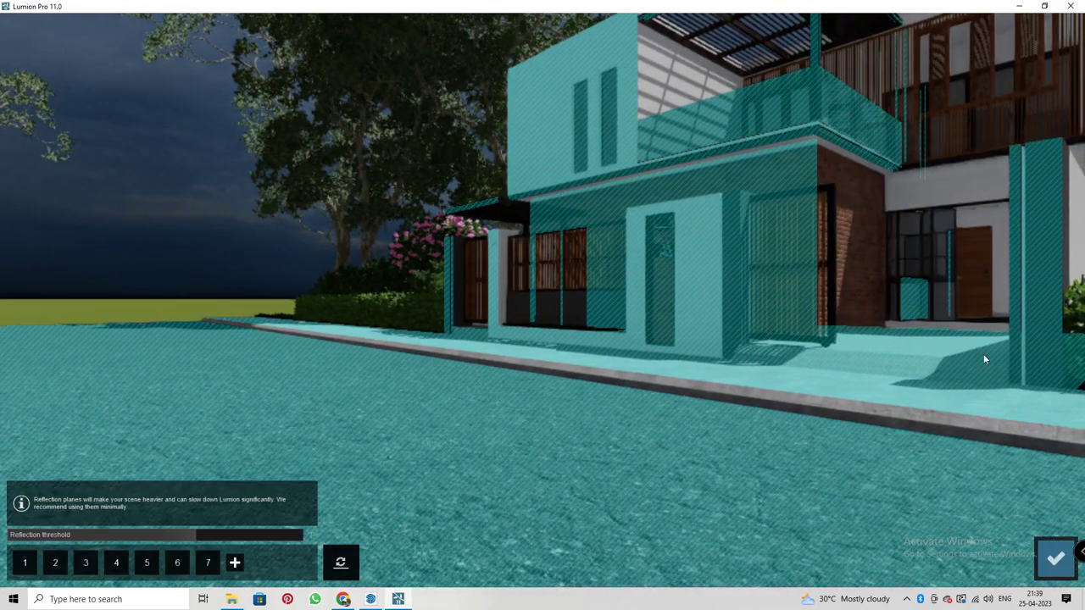
click(1053, 560)
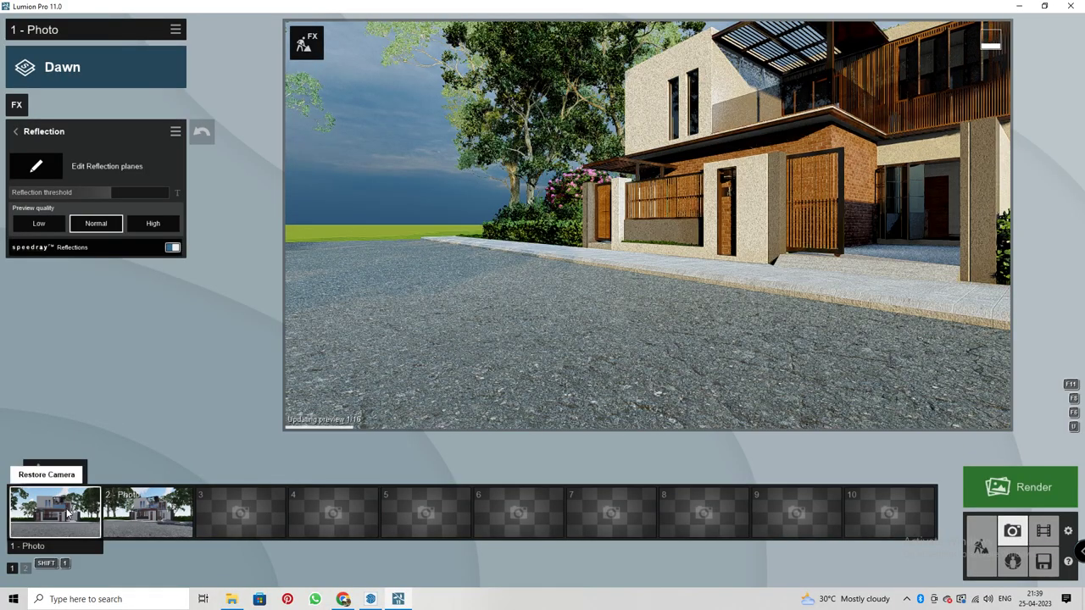
click(55, 512)
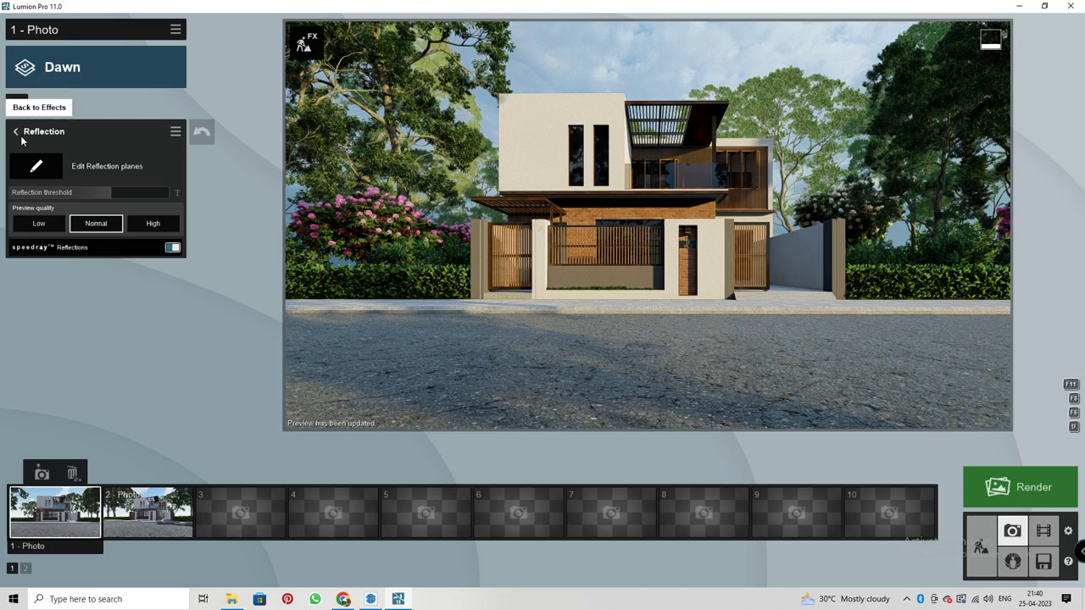
Lower the Hyperlight amount to 12.9%
click(17, 132)
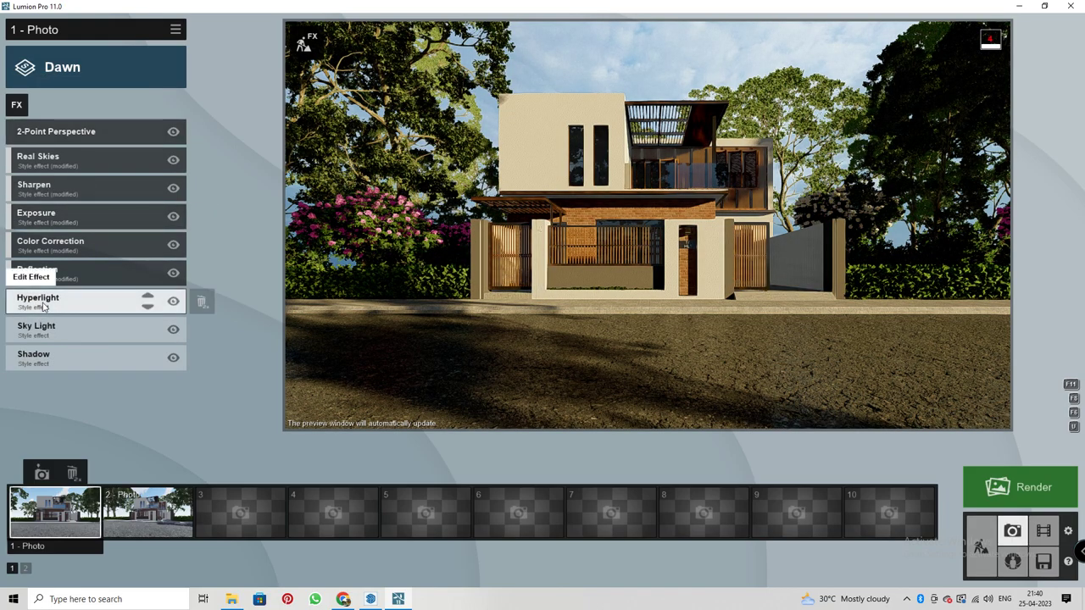
click(42, 305)
drag(70, 153, 65, 153)
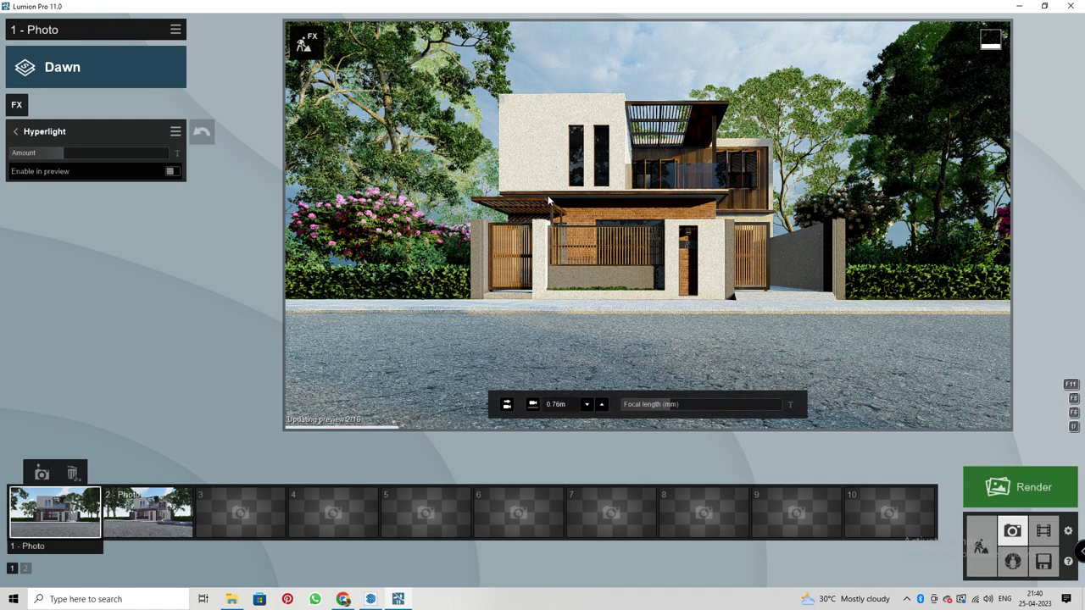
Add a Weather > Fog effect with fog density set to 1.4
click(16, 106)
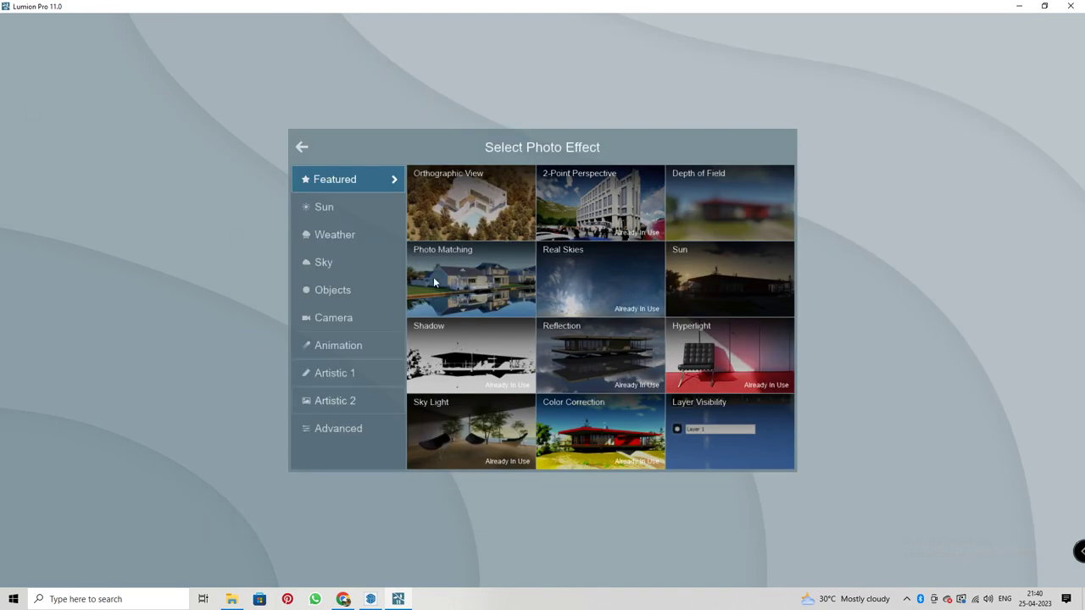
click(349, 230)
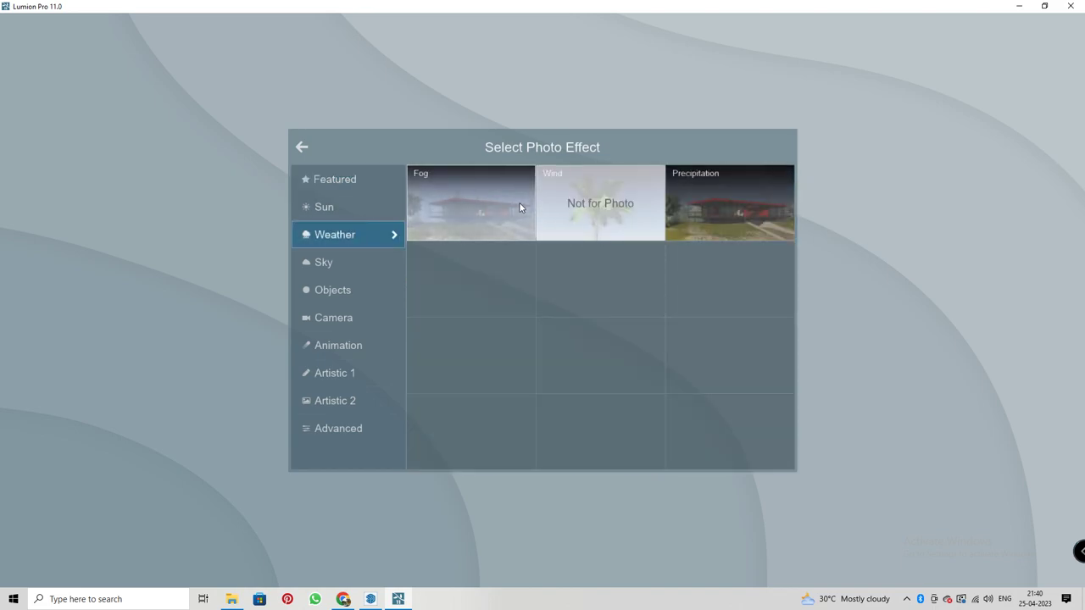
click(519, 208)
drag(74, 152, 92, 154)
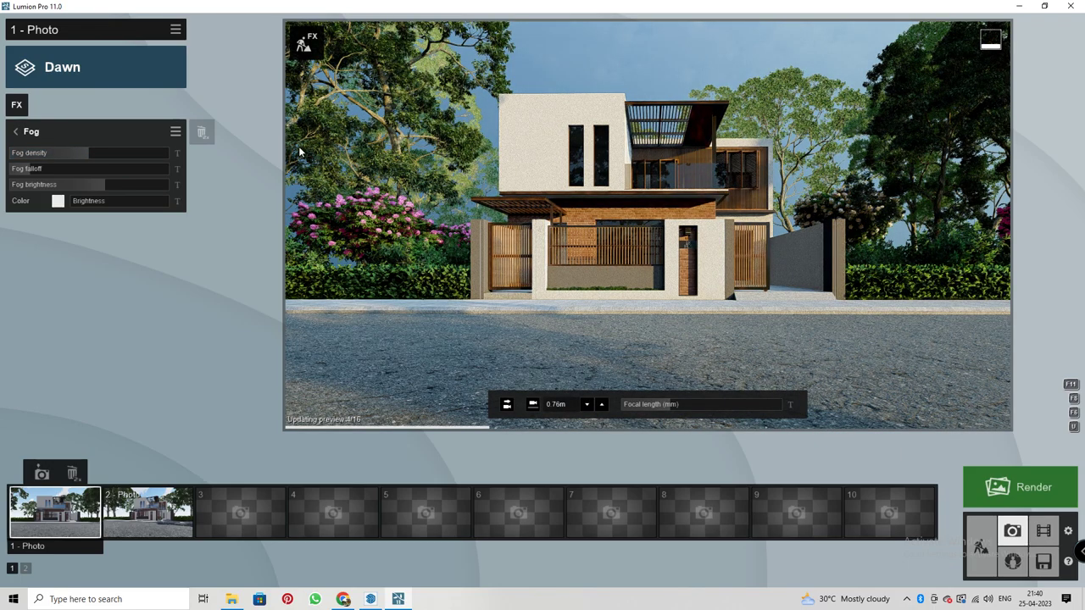
click(37, 169)
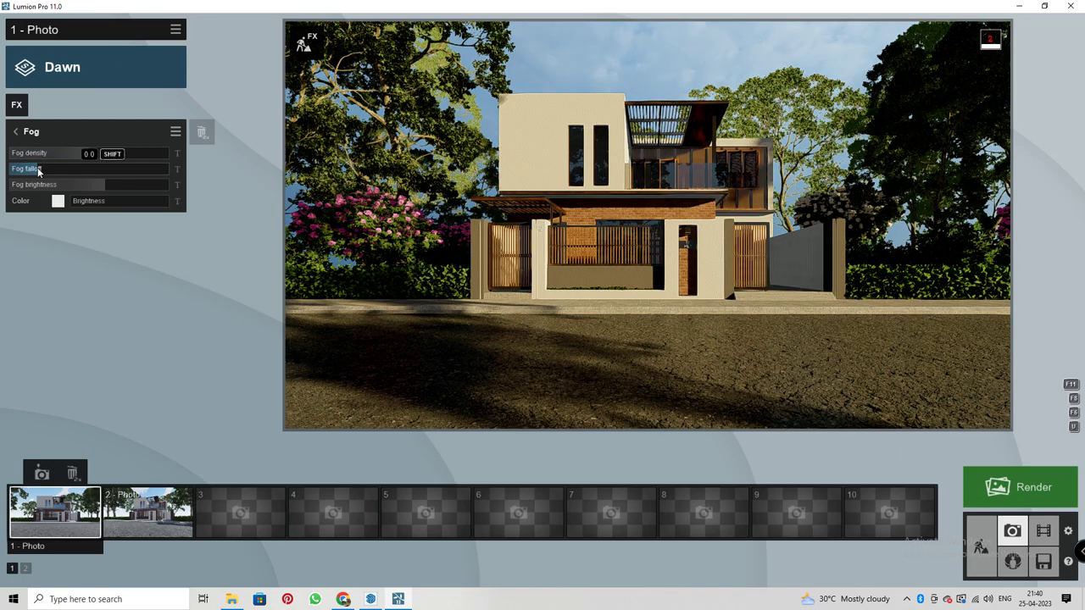
click(89, 153)
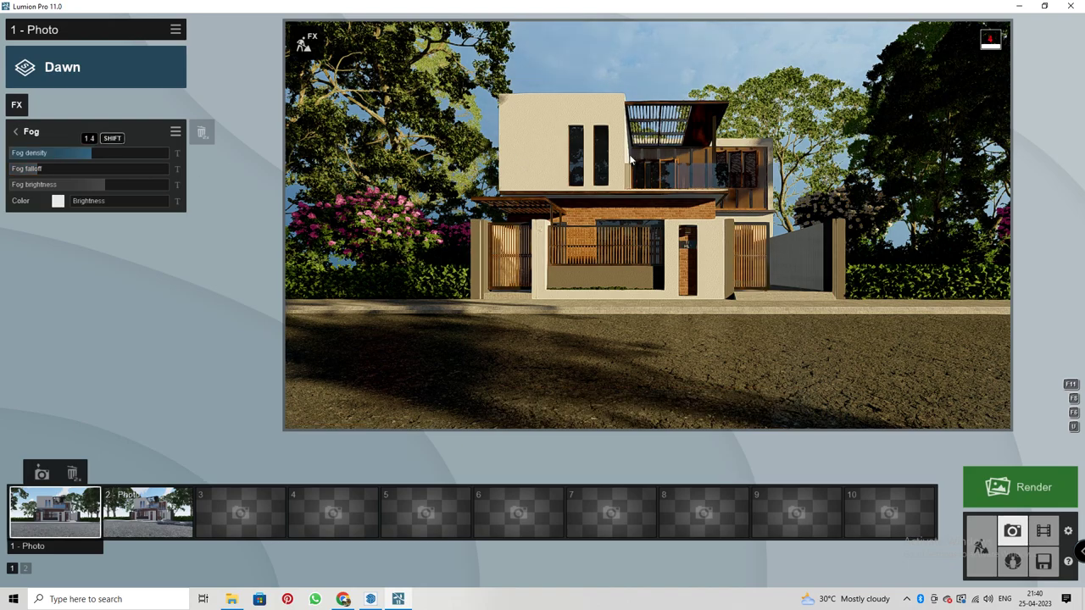
click(17, 132)
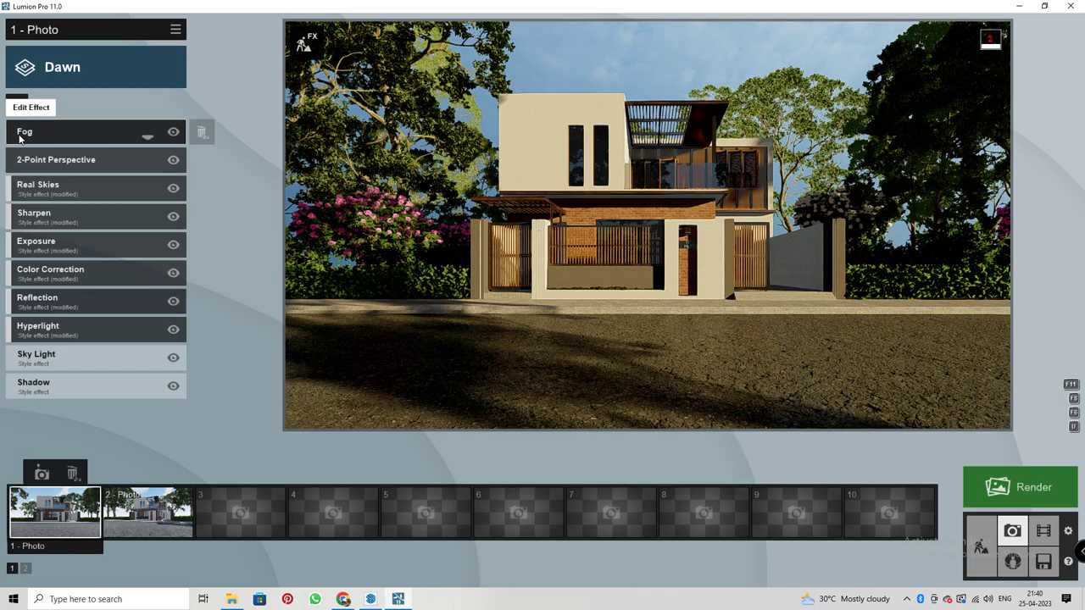
Adjust the Sky Light brightness and change its render quality from Normal to High
click(56, 355)
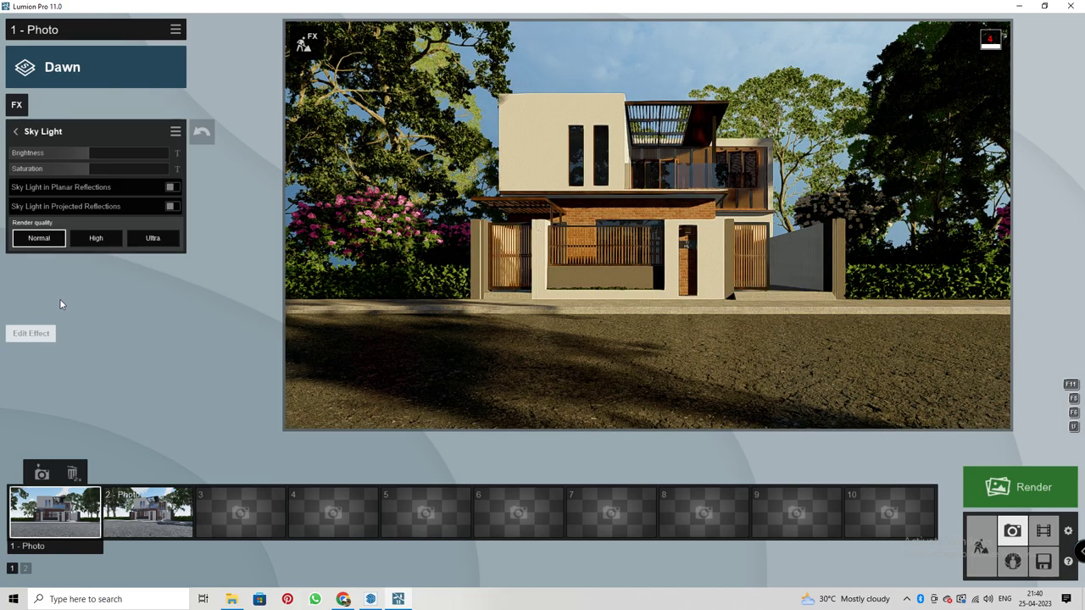
click(94, 154)
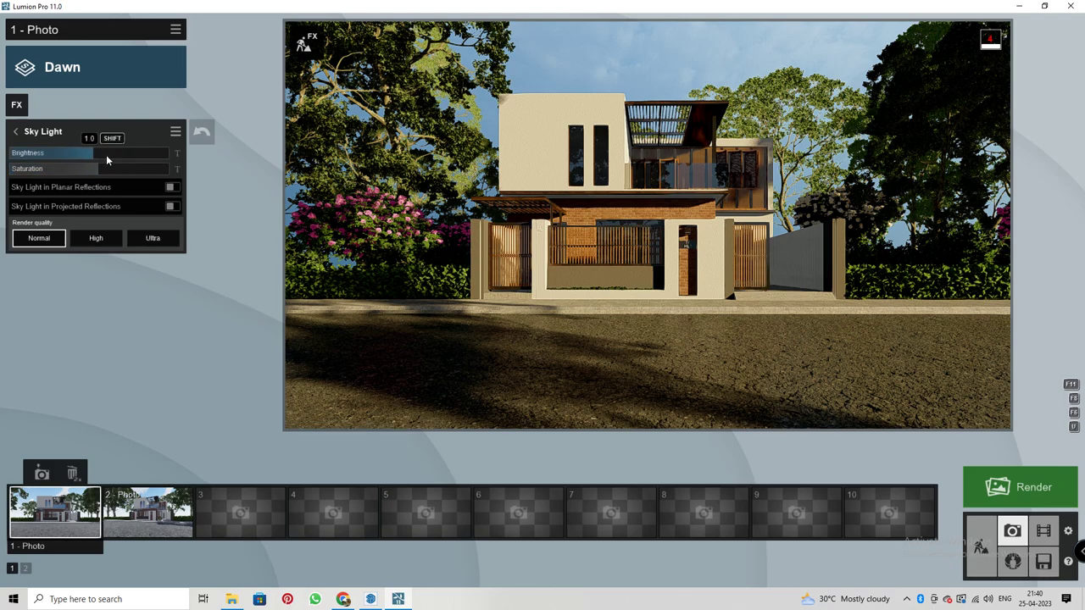
click(98, 237)
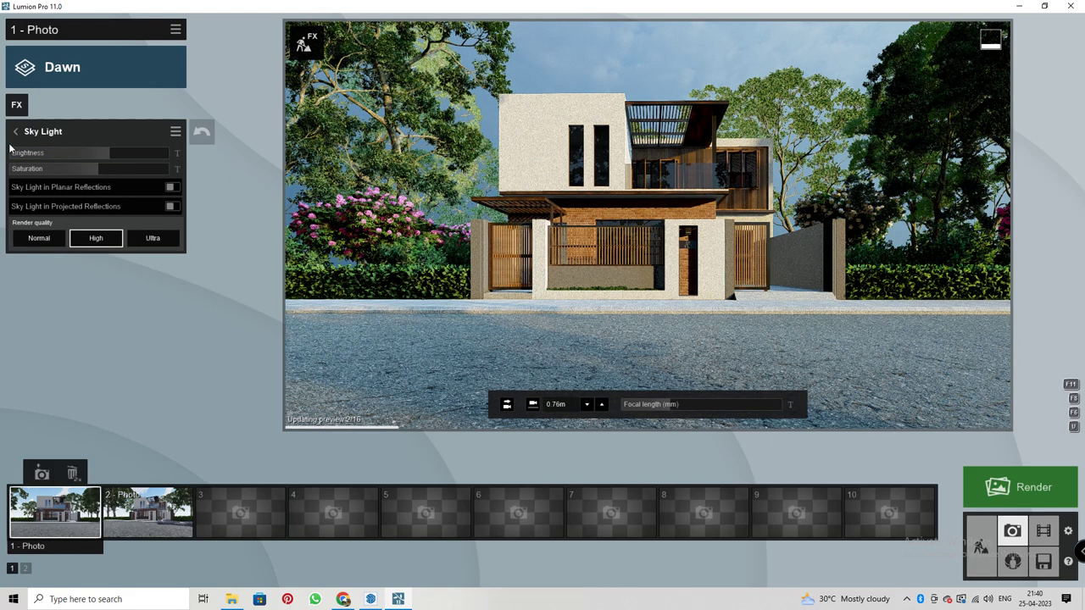
click(15, 132)
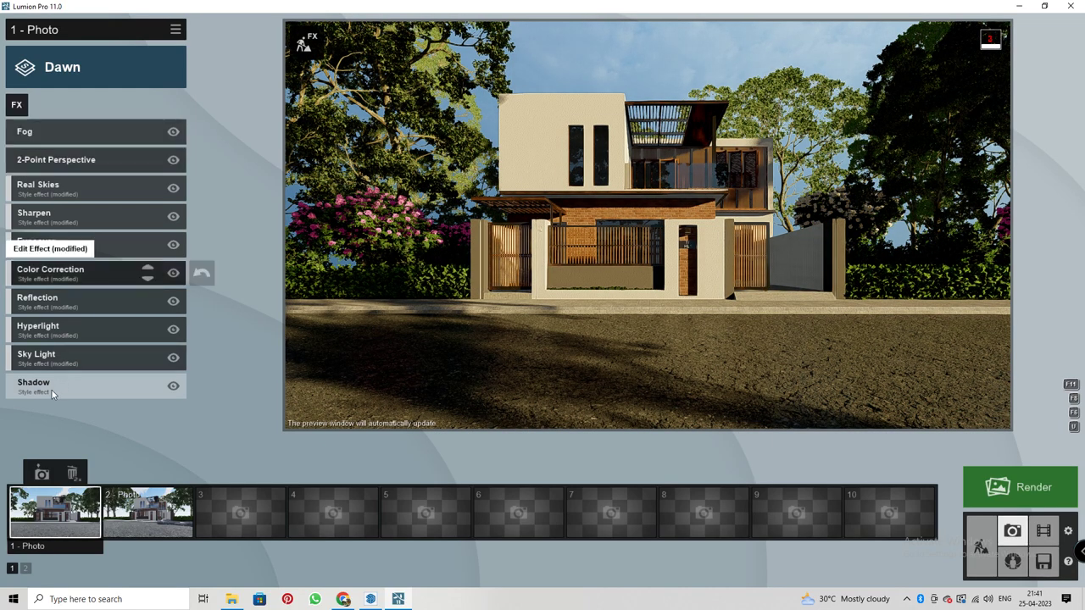
Move the Shadow interior/exterior value to 3.0 and back near zero, then enter build mode
click(52, 392)
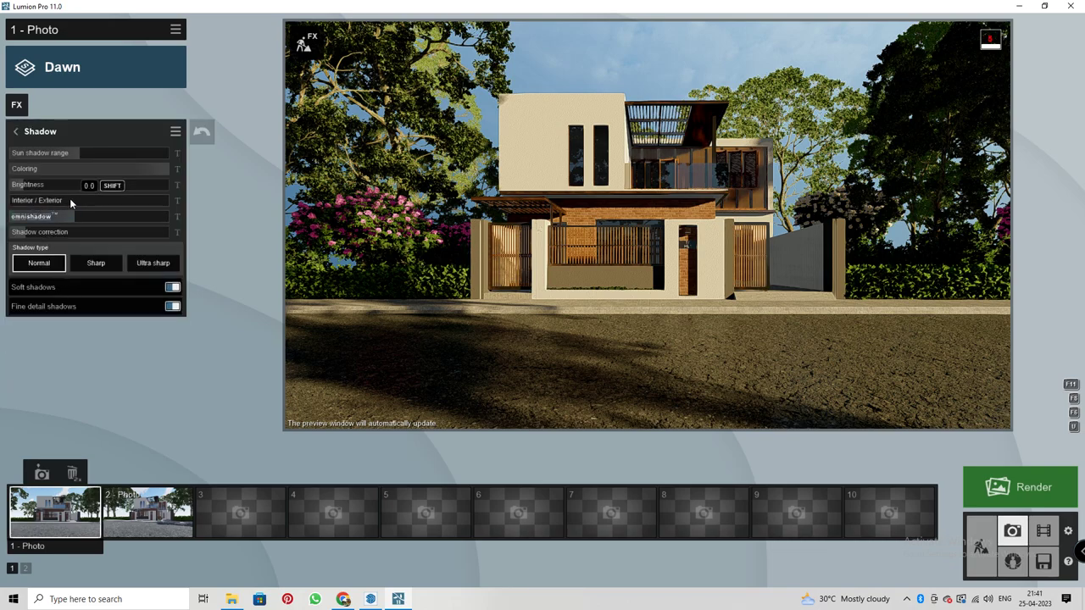
drag(71, 204, 154, 202)
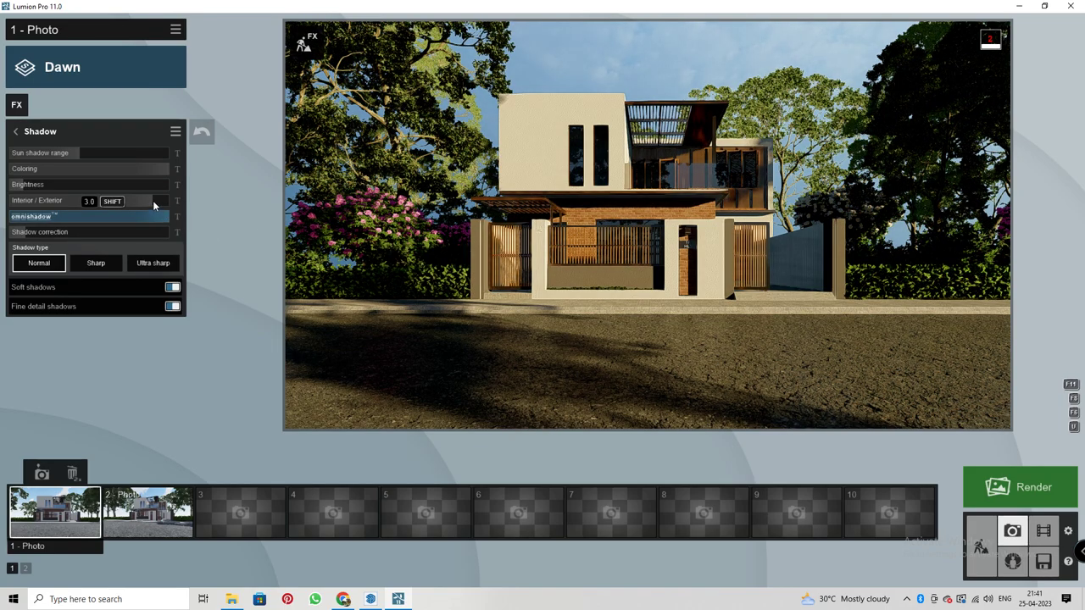
drag(153, 200, 2, 203)
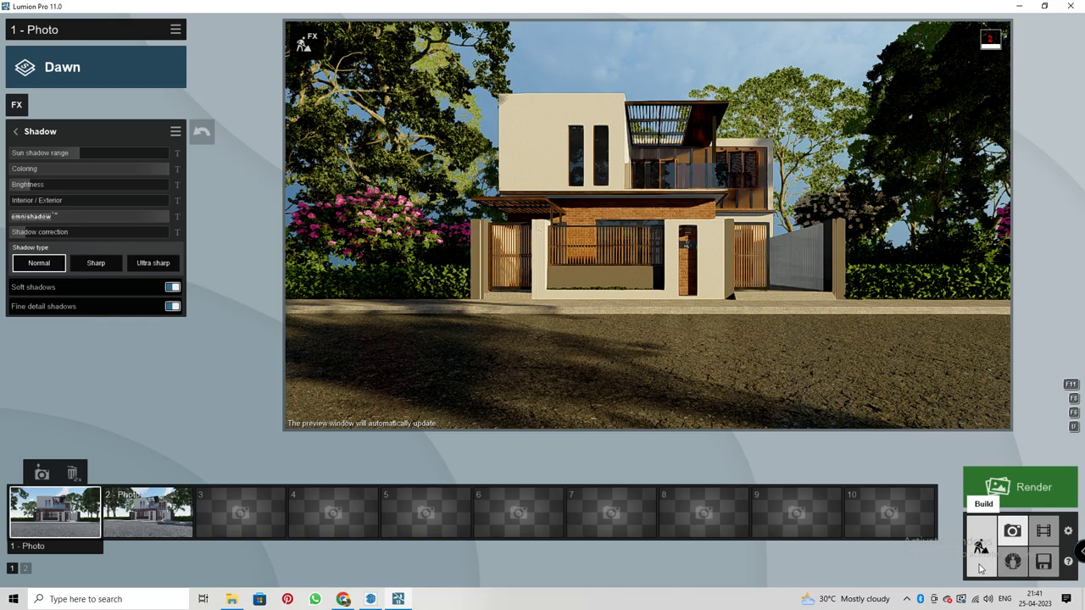
click(980, 566)
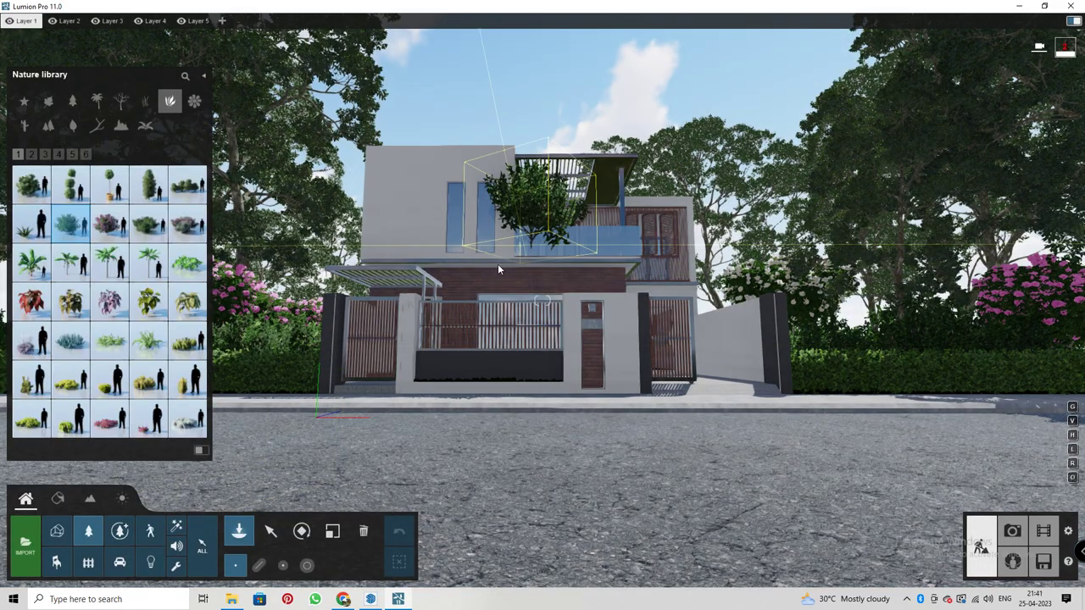
Raise the black metal material's colorization to 0.6 and check it in Photo 1
click(58, 498)
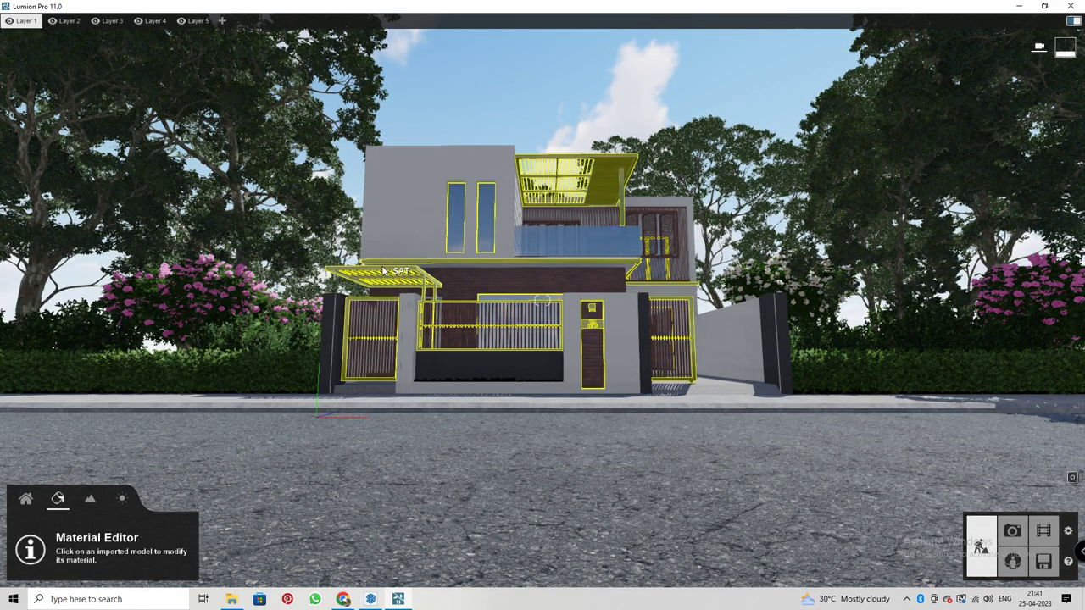
click(373, 339)
click(152, 370)
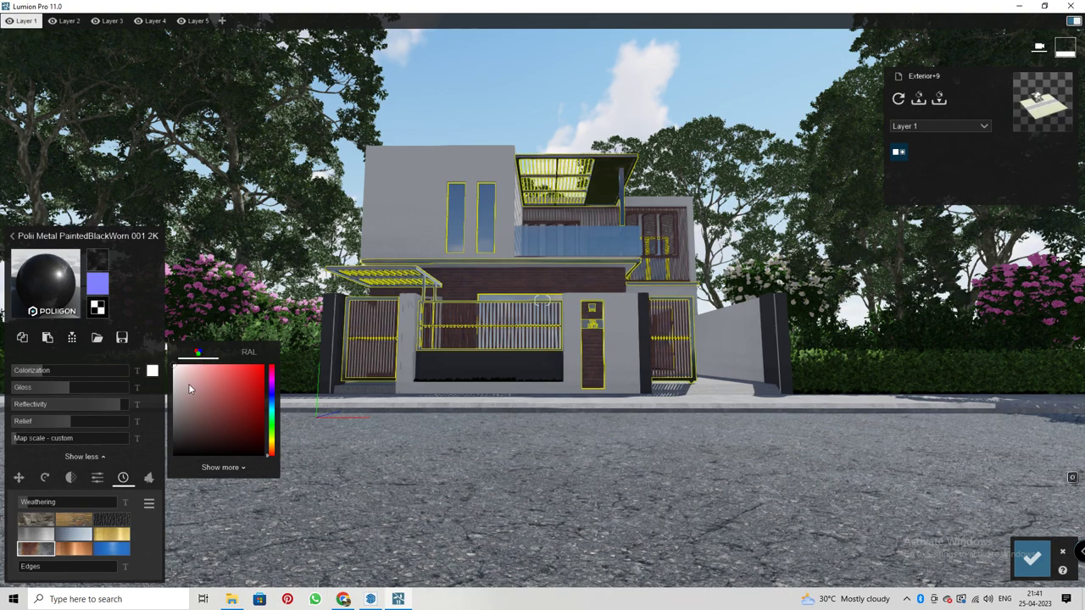
drag(55, 375, 95, 370)
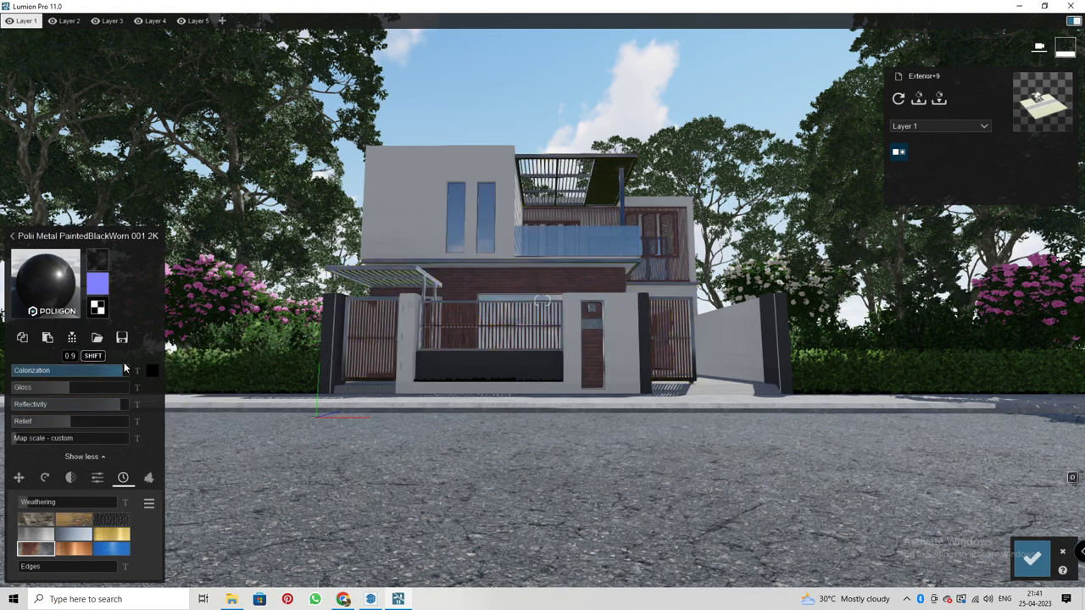
click(1031, 558)
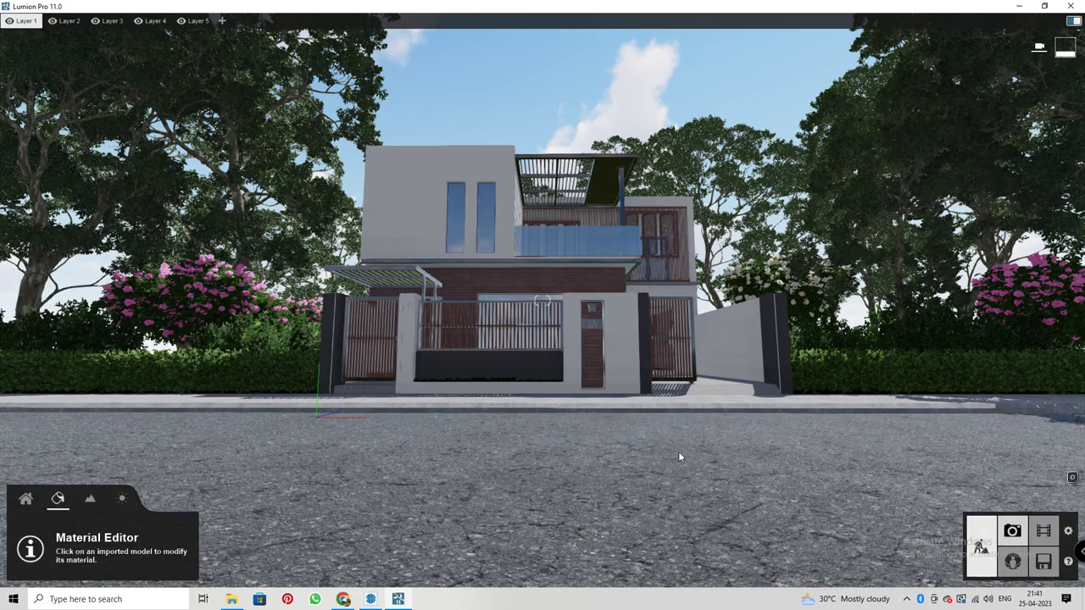
key(F10)
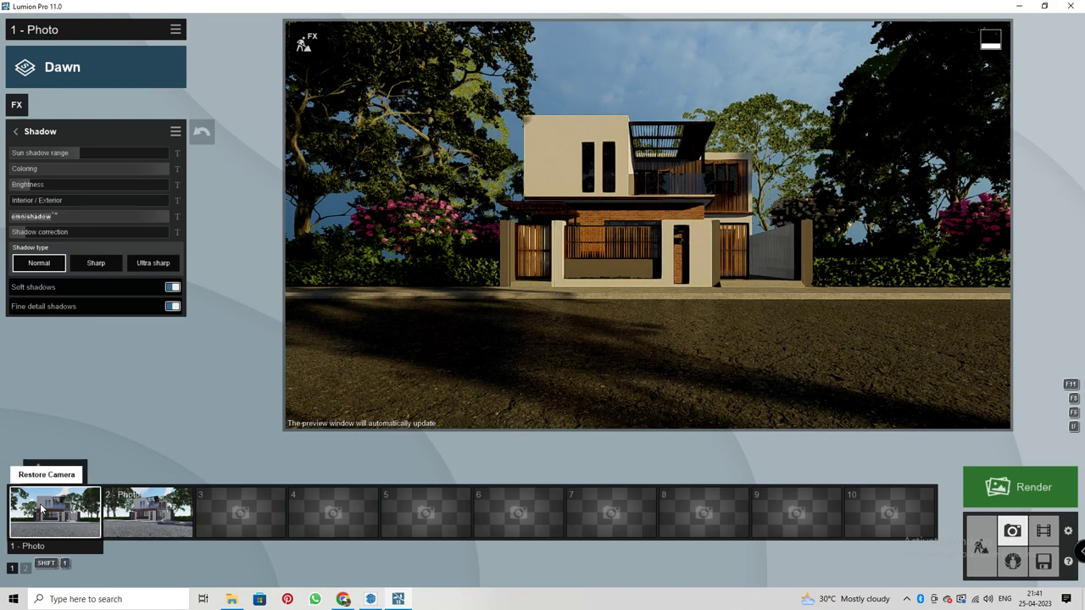
click(40, 509)
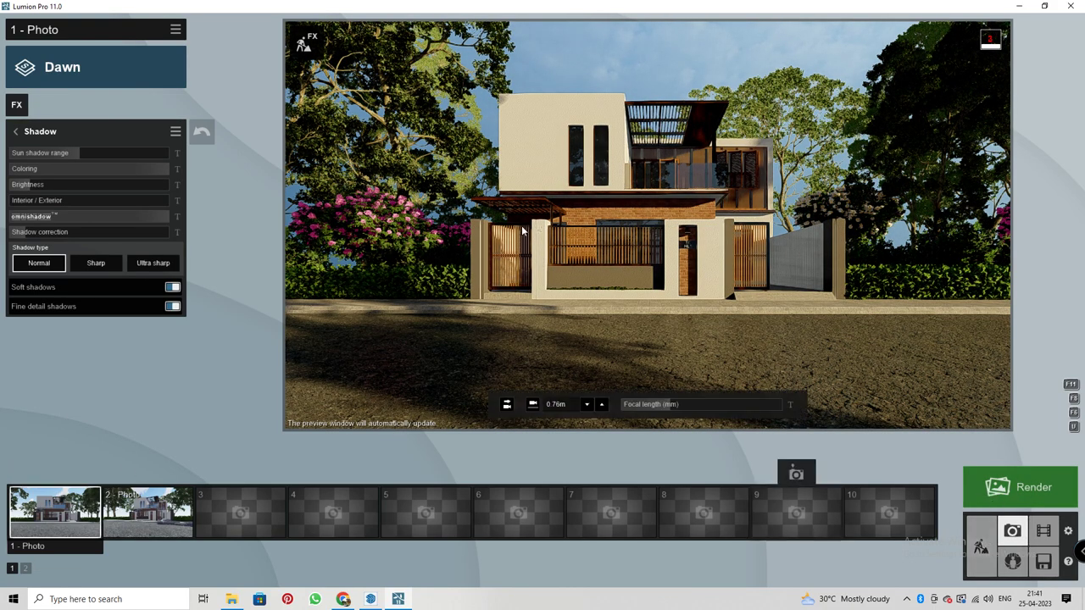
Set the black metal's reflectivity to about 1.3 and preview the photo
click(980, 546)
click(543, 298)
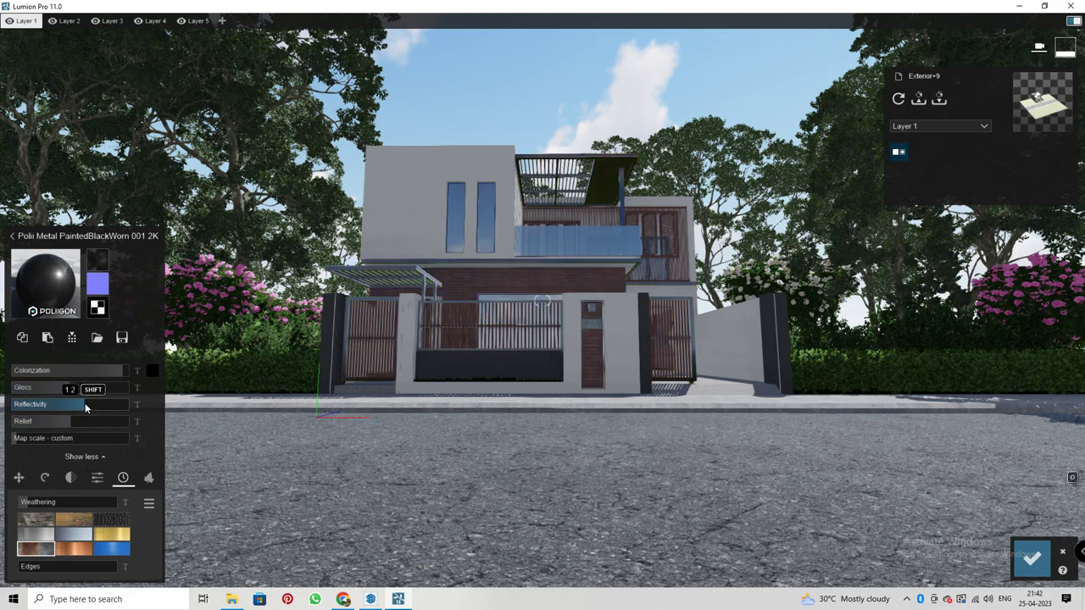
drag(85, 403, 71, 393)
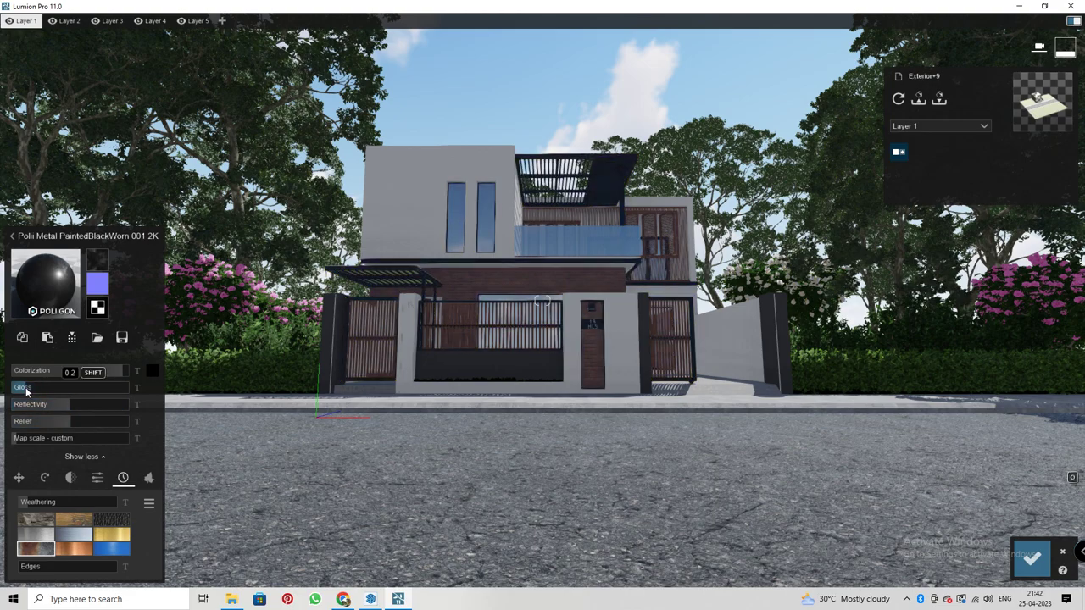
drag(70, 405, 89, 408)
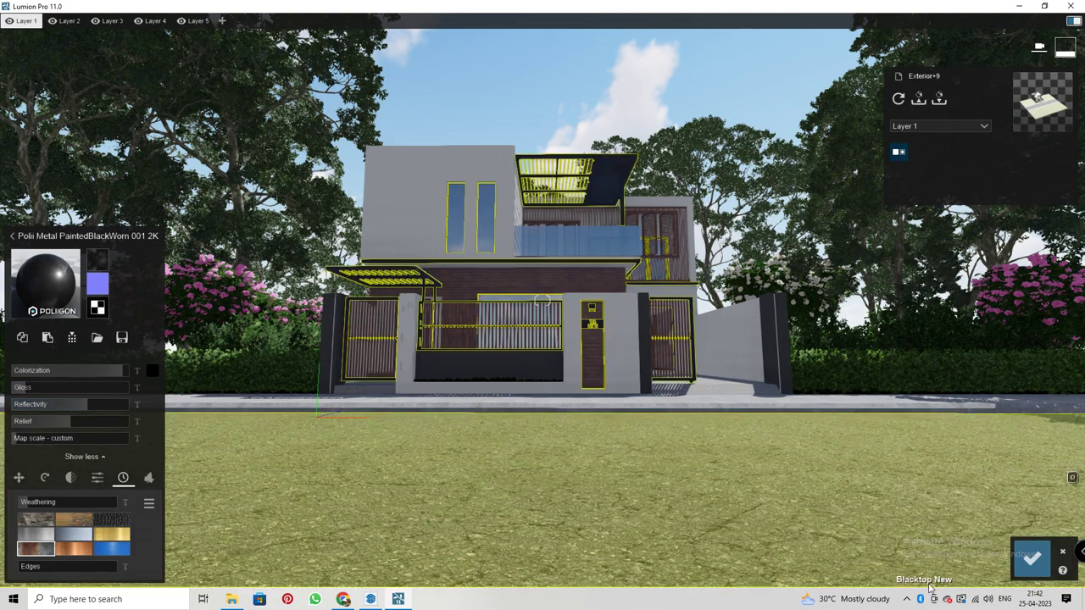
click(1031, 558)
click(1013, 531)
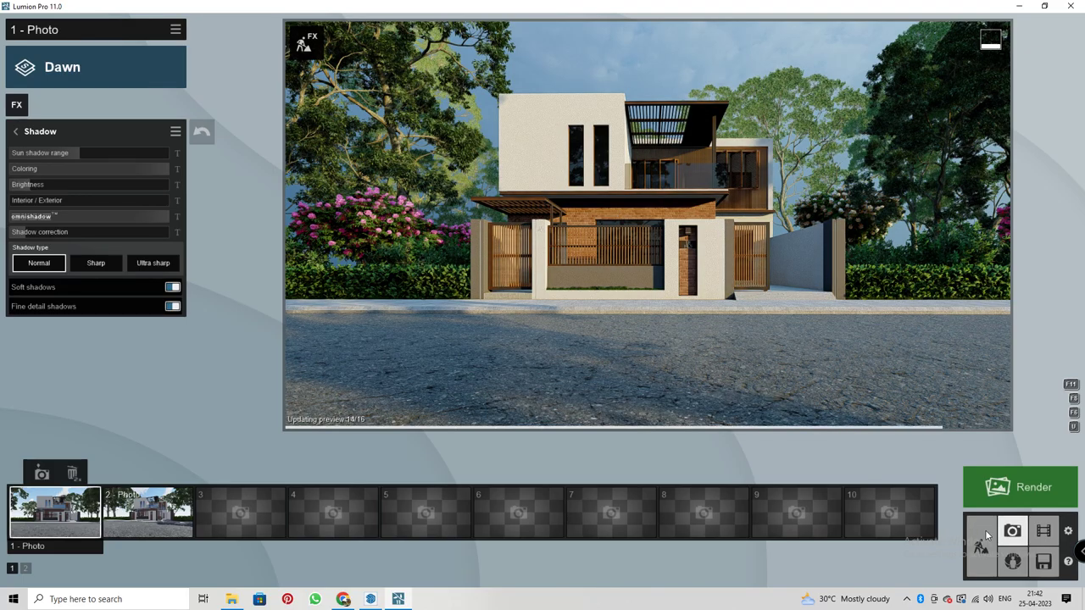
Select the roof canopy's metal material, finish editing, and return to the photo view
click(981, 542)
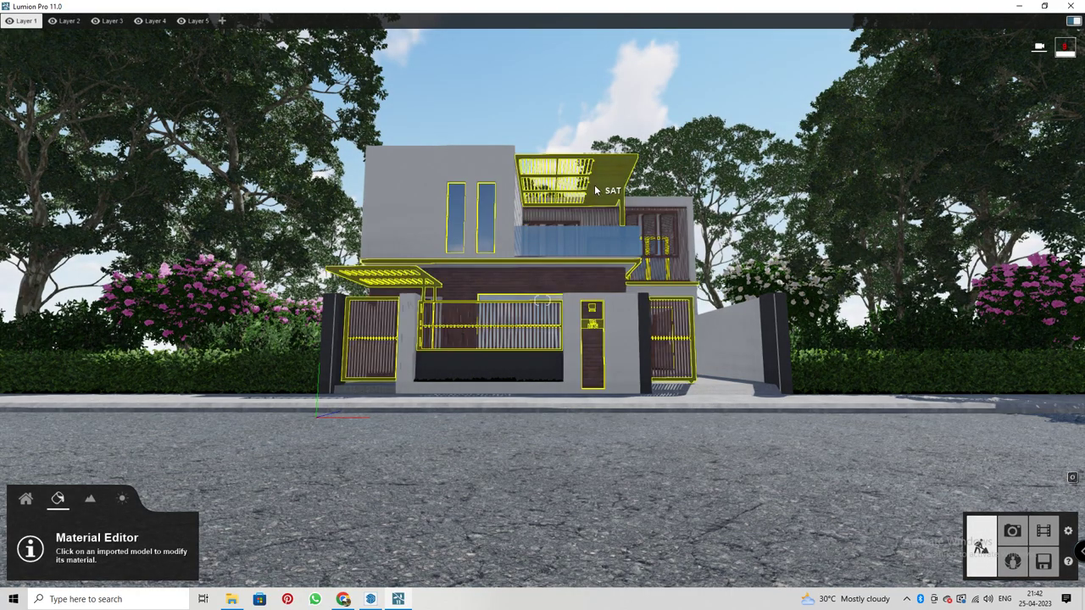
click(594, 186)
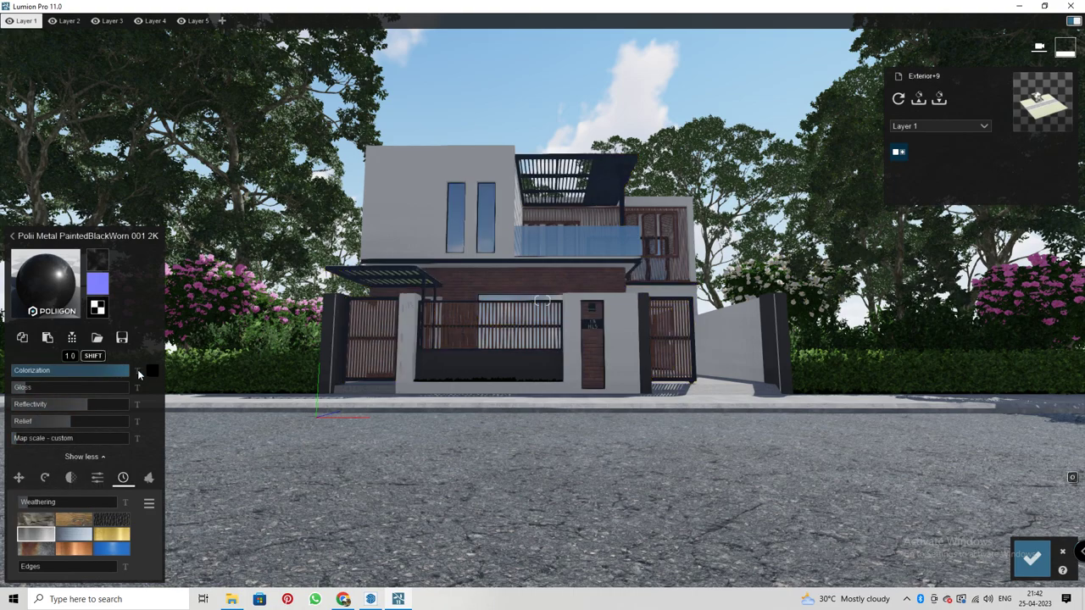
mouse_move(30, 404)
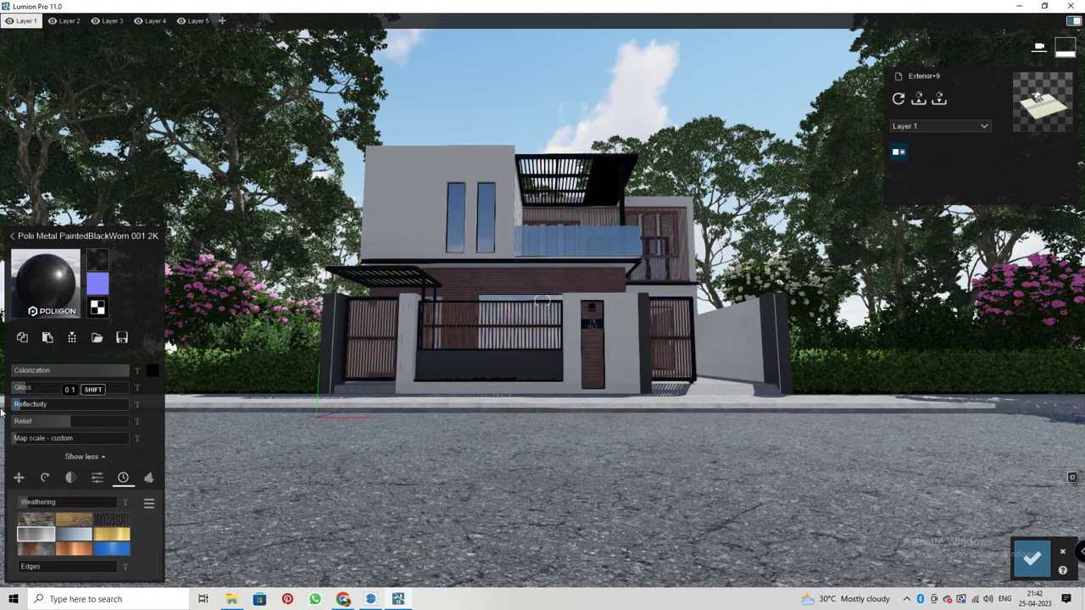
click(1062, 552)
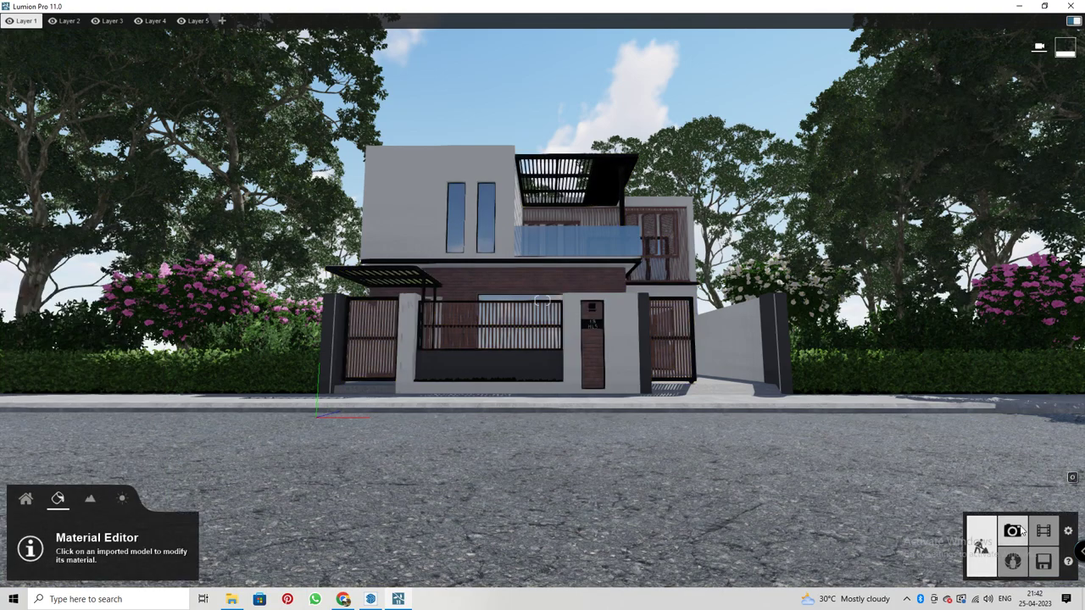
click(1021, 530)
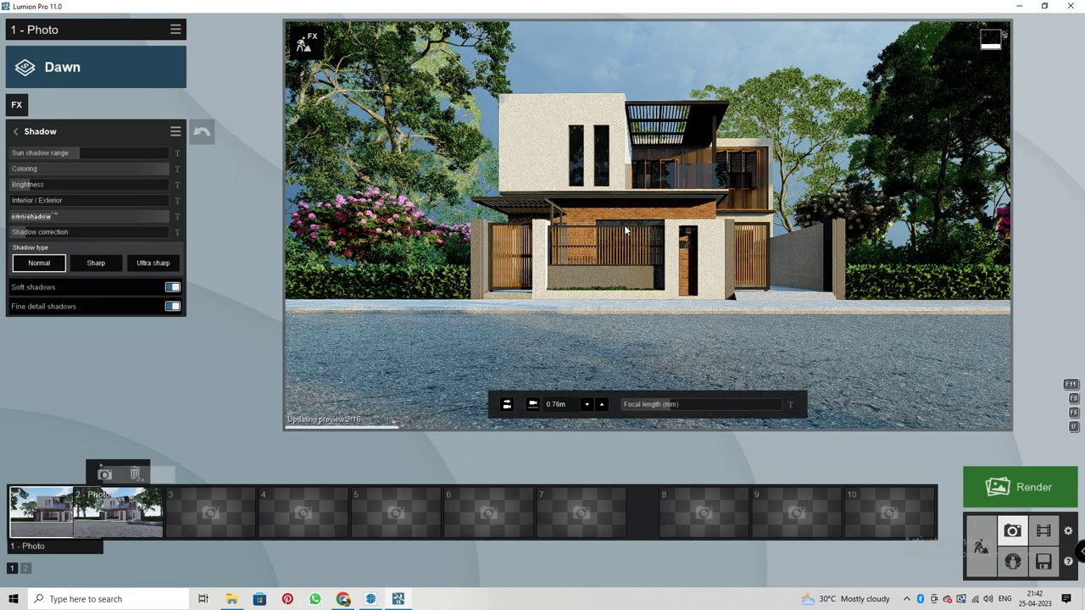
Add an Objects > Autumn Colors effect, lowering hue to about -0.7 and tweaking saturation and range
click(16, 133)
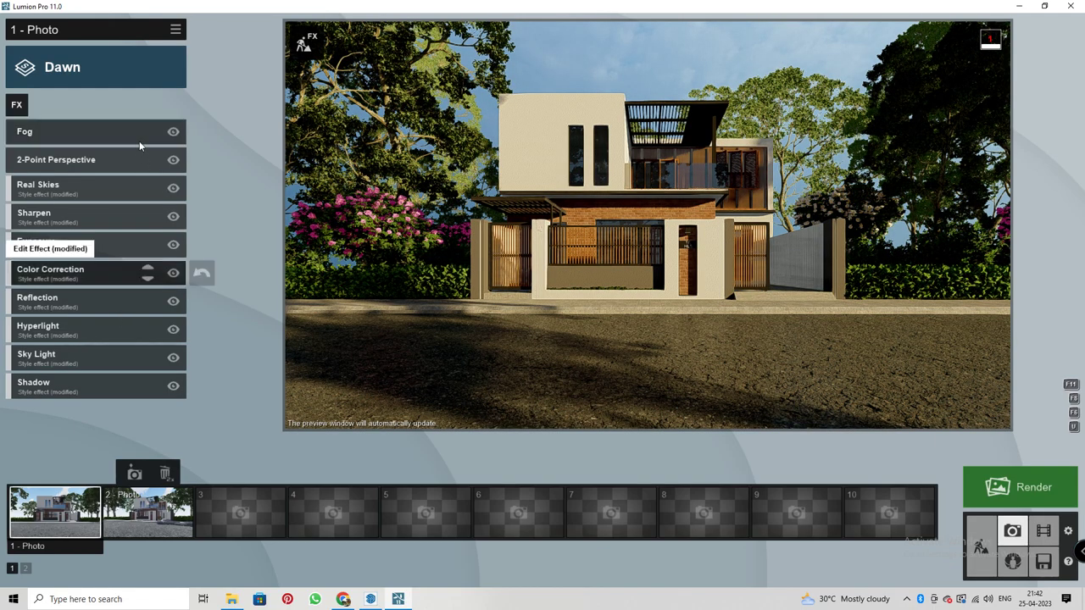
click(17, 105)
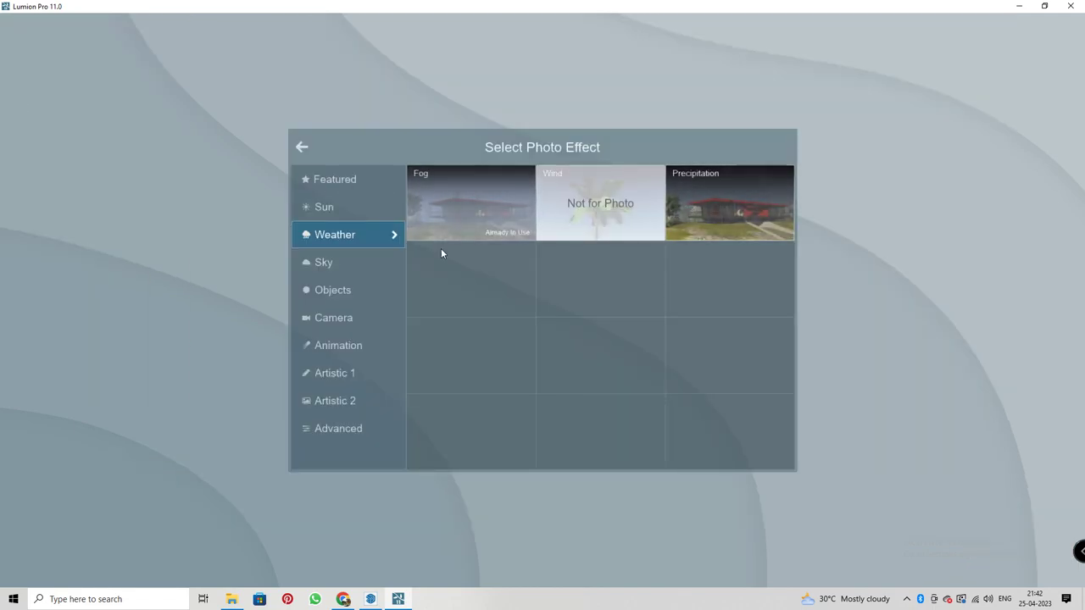
click(336, 299)
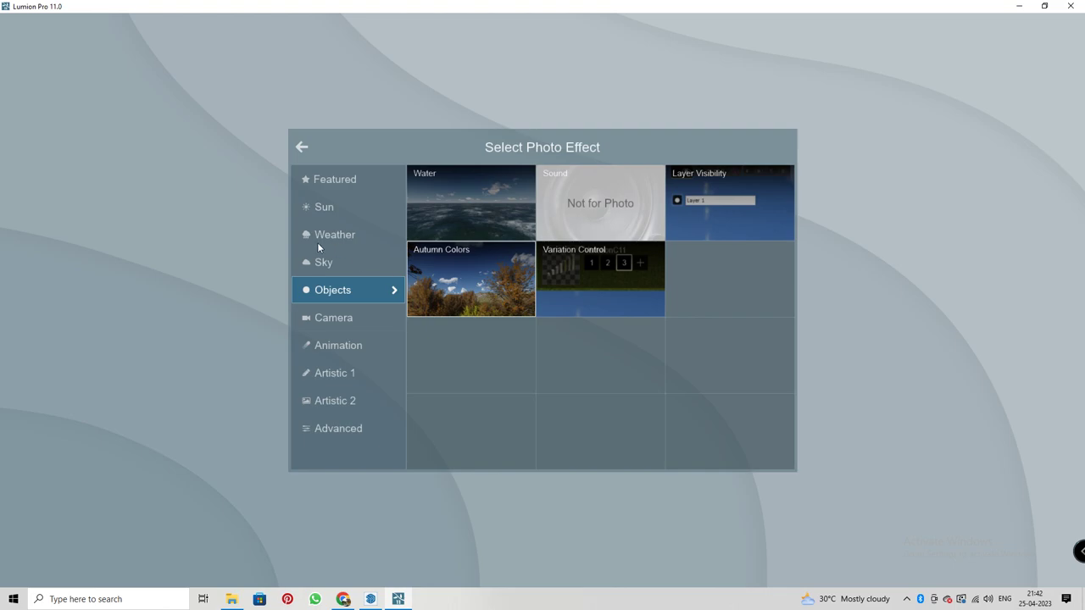
click(471, 280)
drag(54, 173, 48, 173)
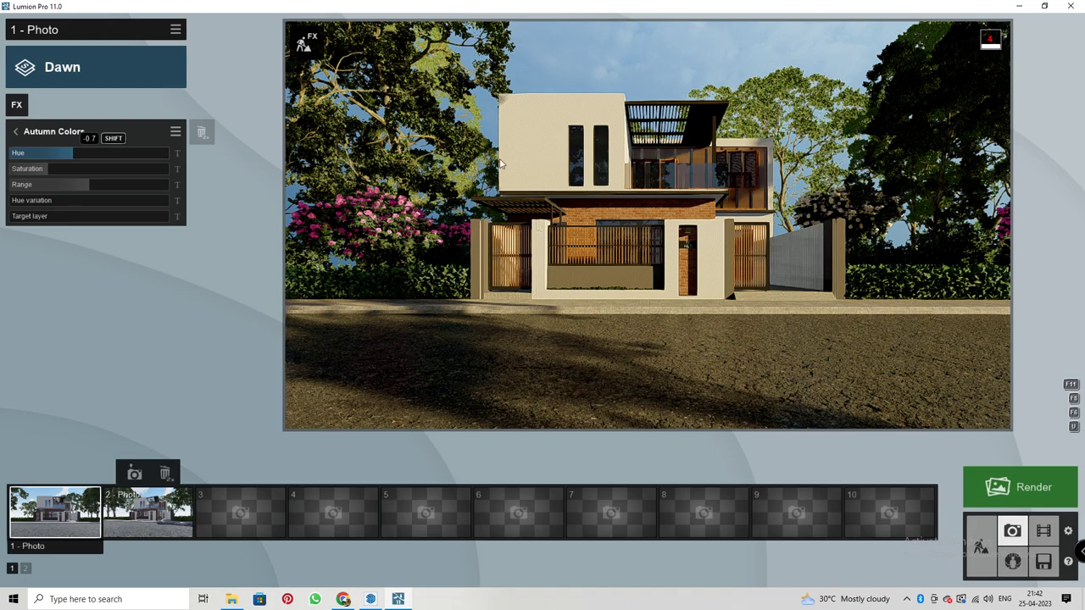
drag(500, 164, 500, 163)
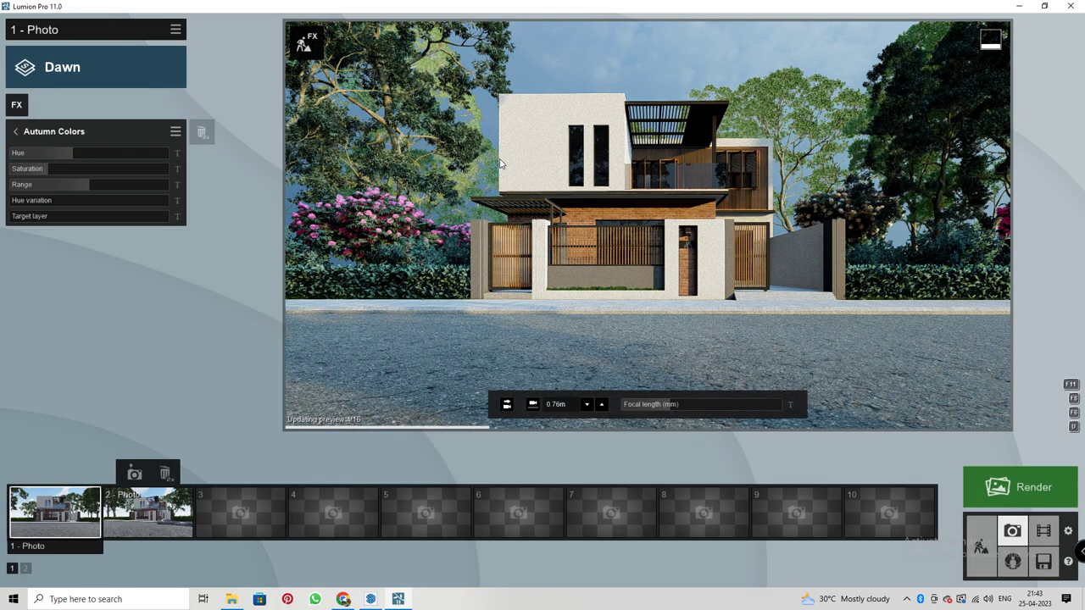
drag(82, 183, 81, 183)
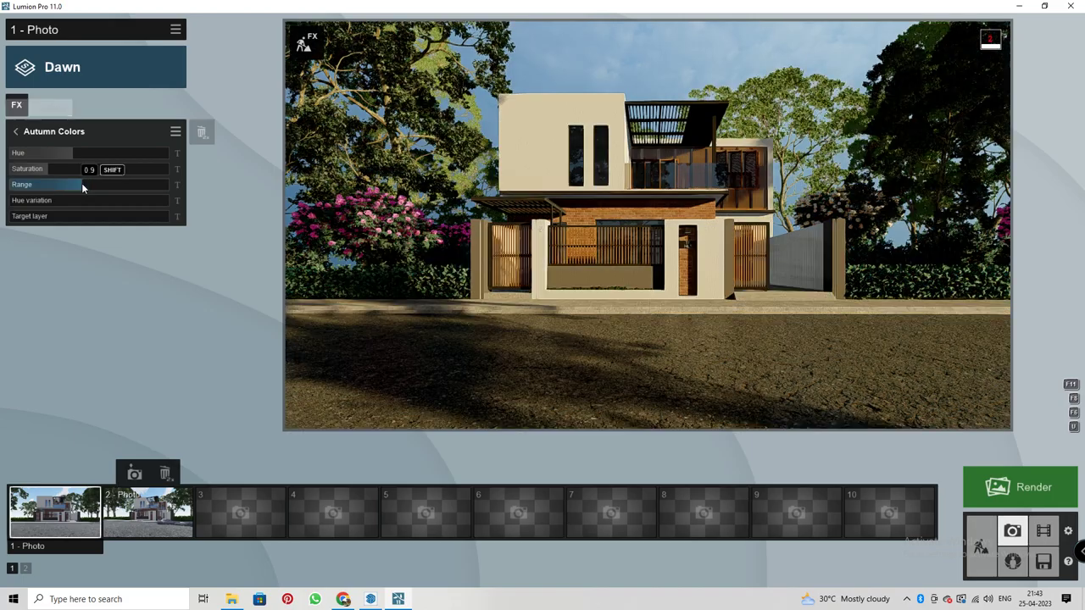
click(532, 178)
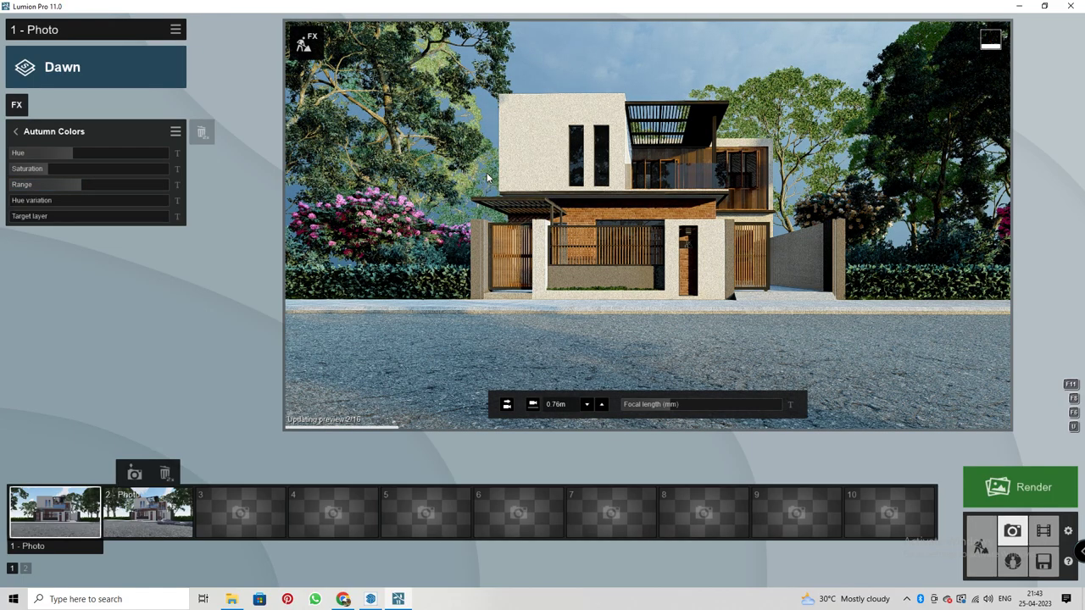
Place a white SUV from the Transport library on the driveway
click(980, 546)
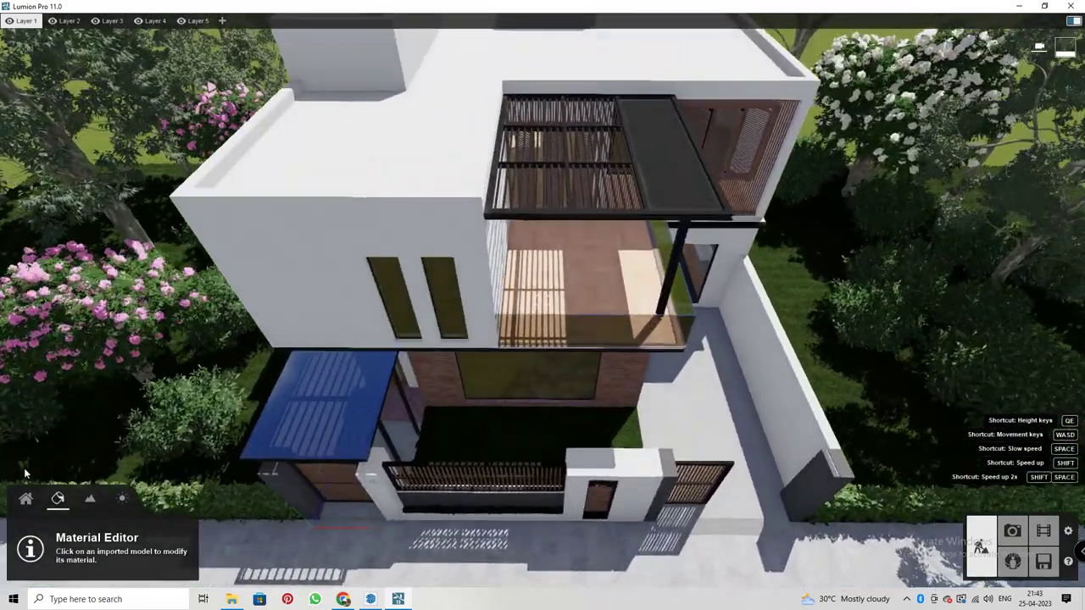
click(90, 499)
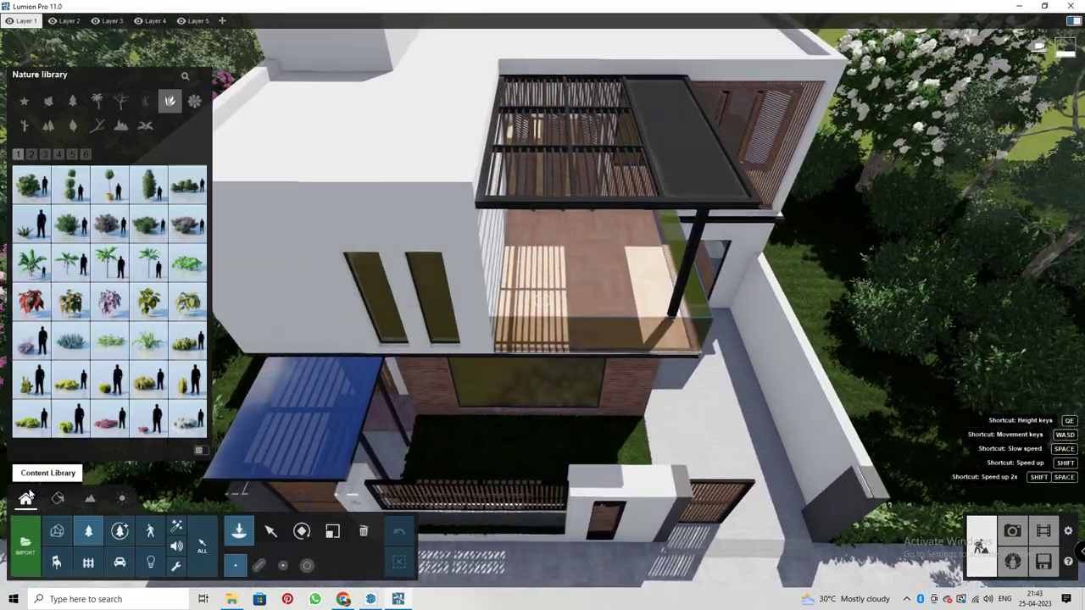
click(119, 562)
click(31, 184)
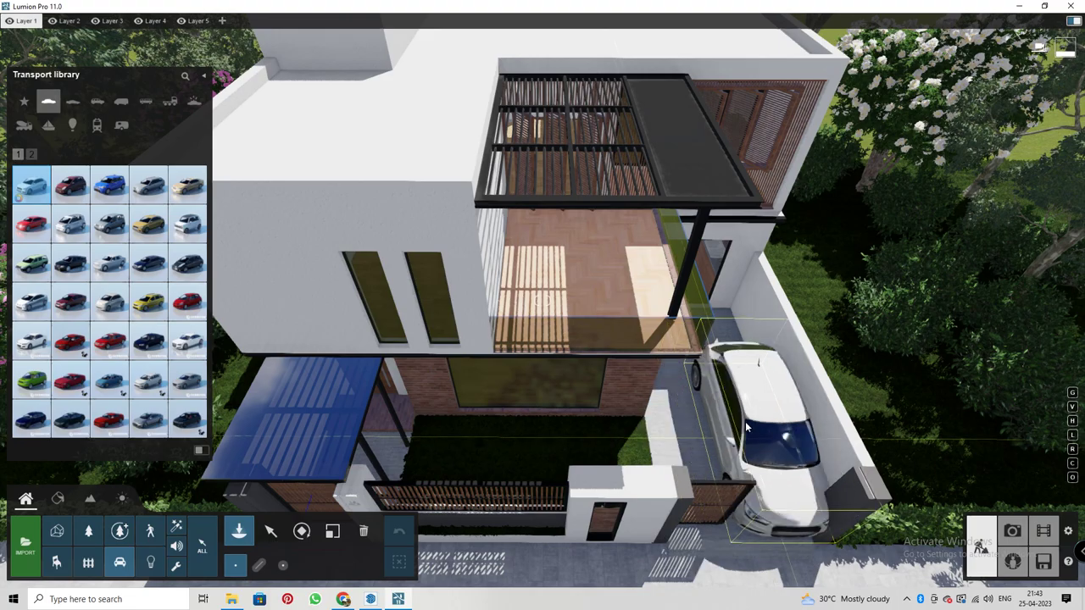
middle_drag(746, 428, 537, 421)
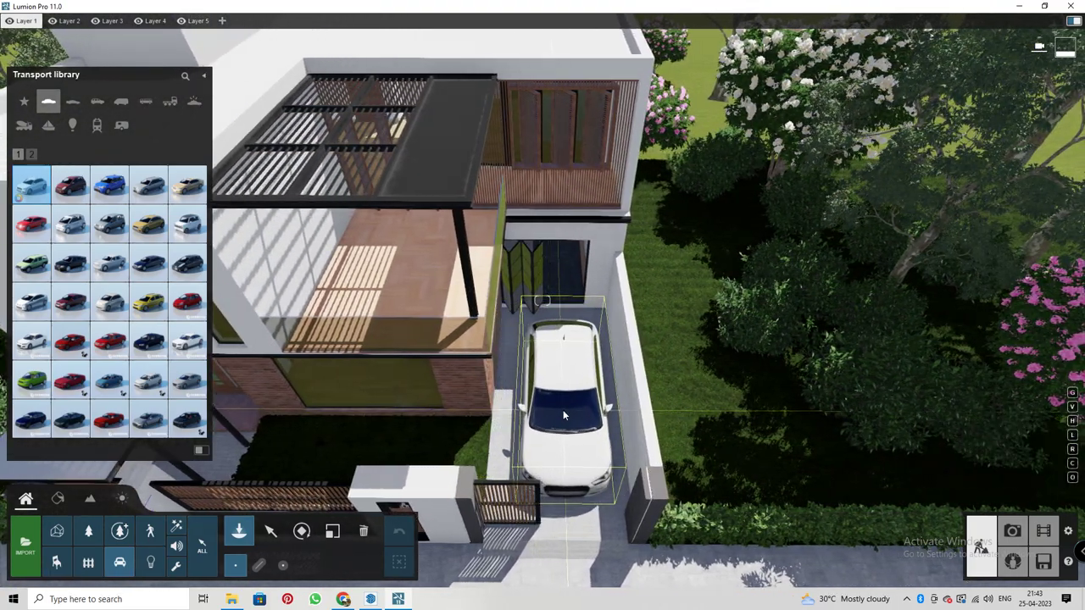
click(563, 413)
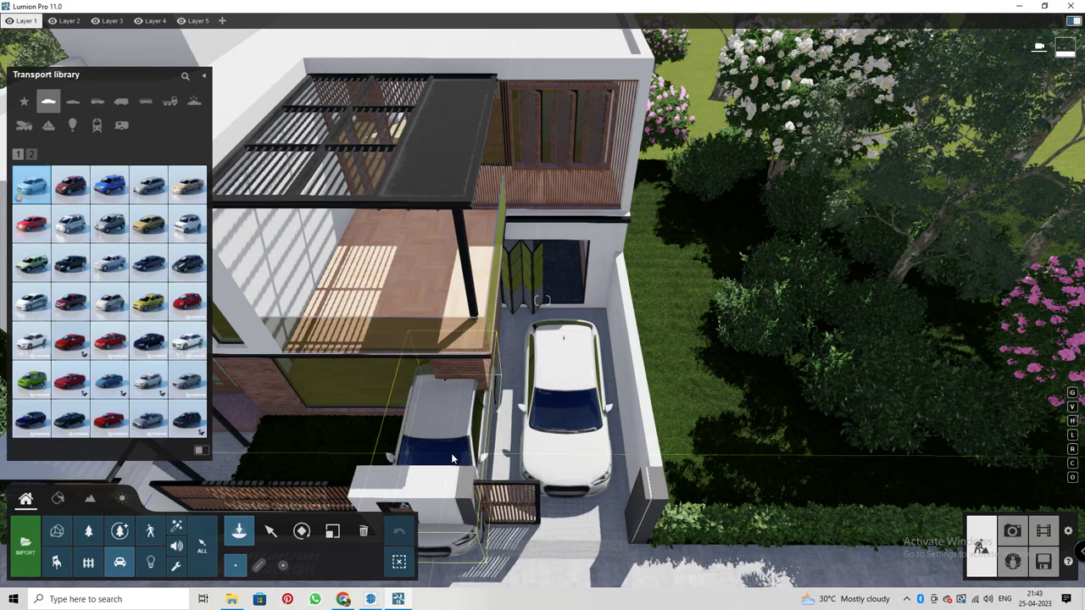
Park a white sports car on the street and rotate it to run along the road
right_drag(452, 459, 100, 383)
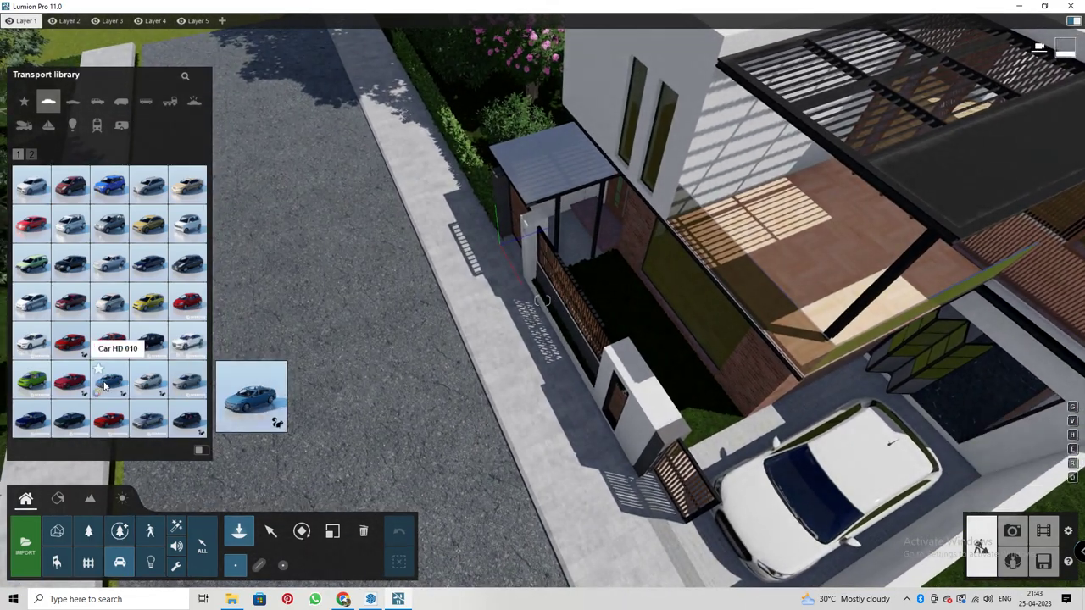
click(72, 386)
click(373, 279)
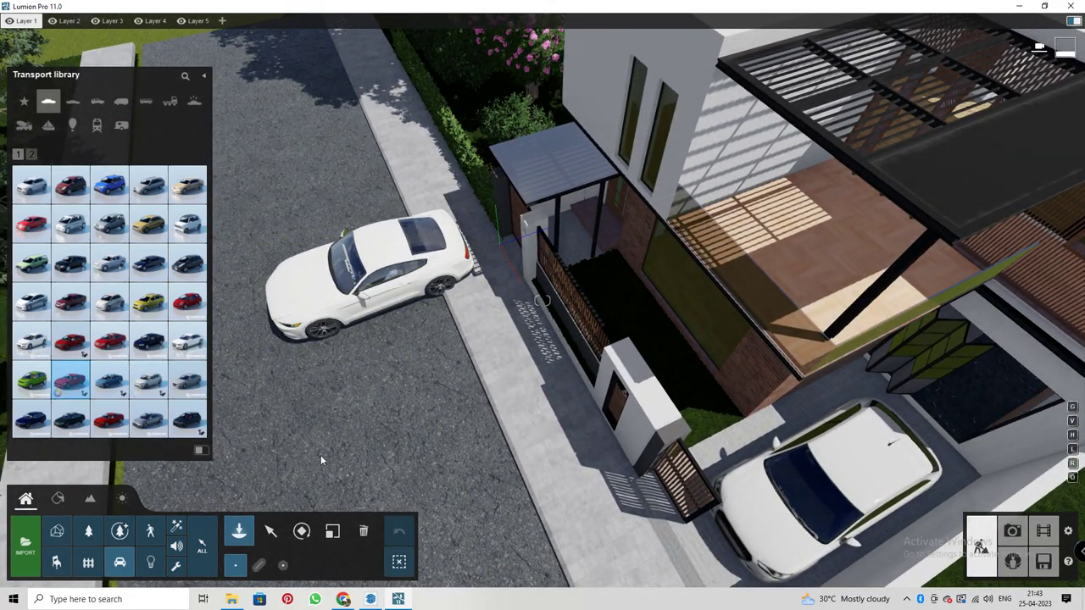
click(300, 531)
drag(372, 280, 396, 341)
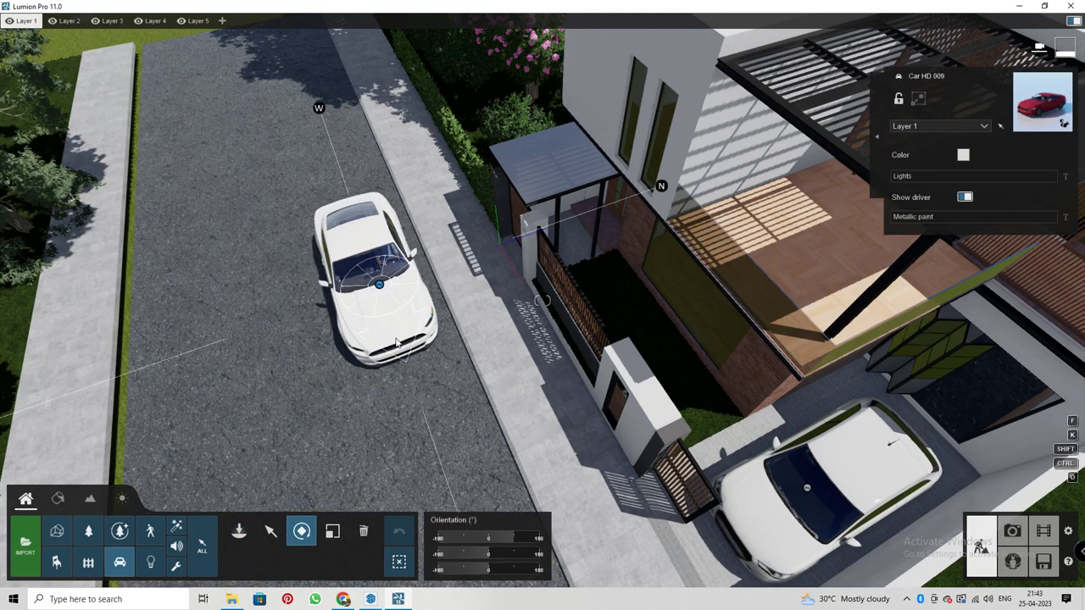
Pick a leaf-litter model from the Nature > Leaves library
click(122, 537)
click(240, 532)
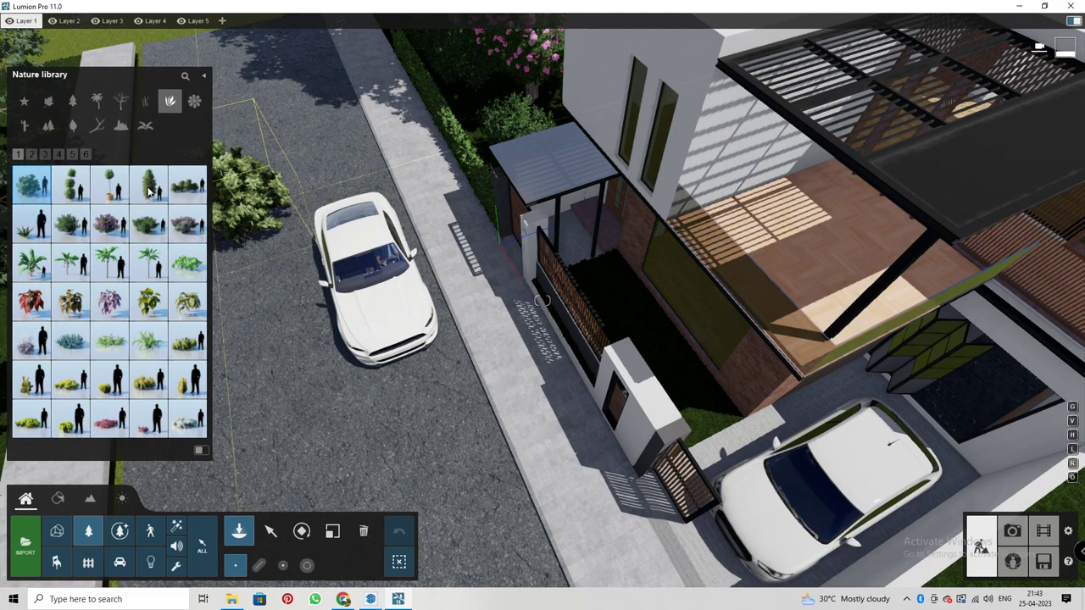
click(72, 126)
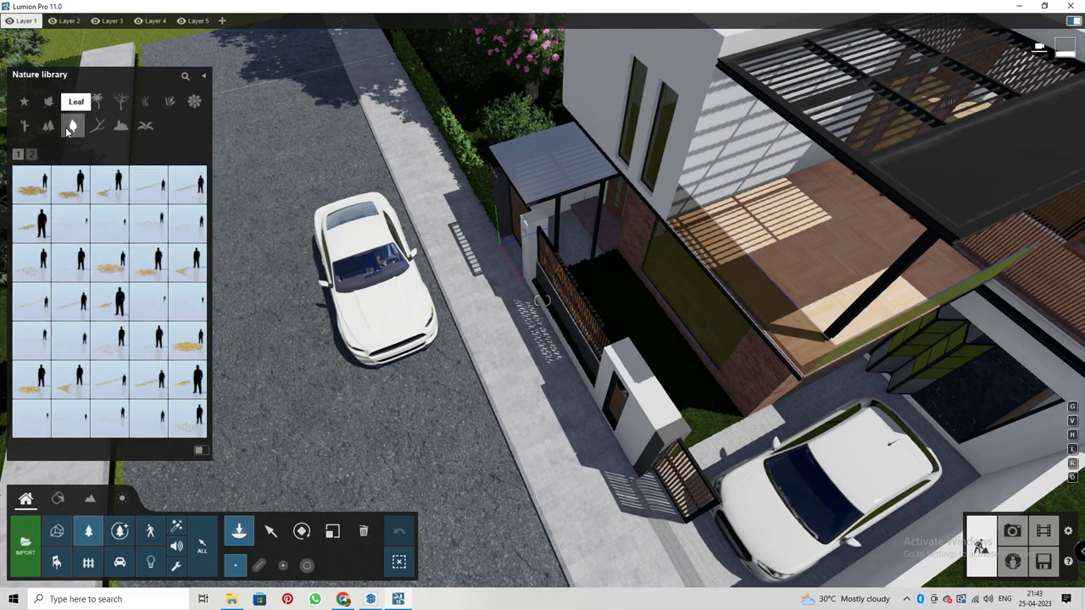
click(71, 301)
click(394, 381)
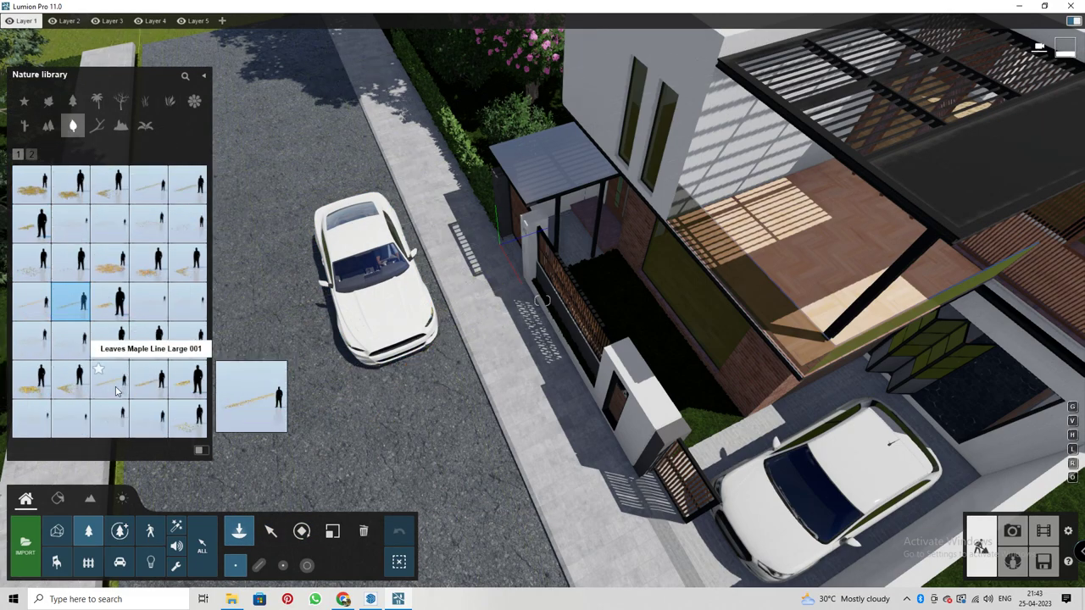
Choose the long leaf-line model from the Nature library and place it on the road
click(108, 379)
click(382, 405)
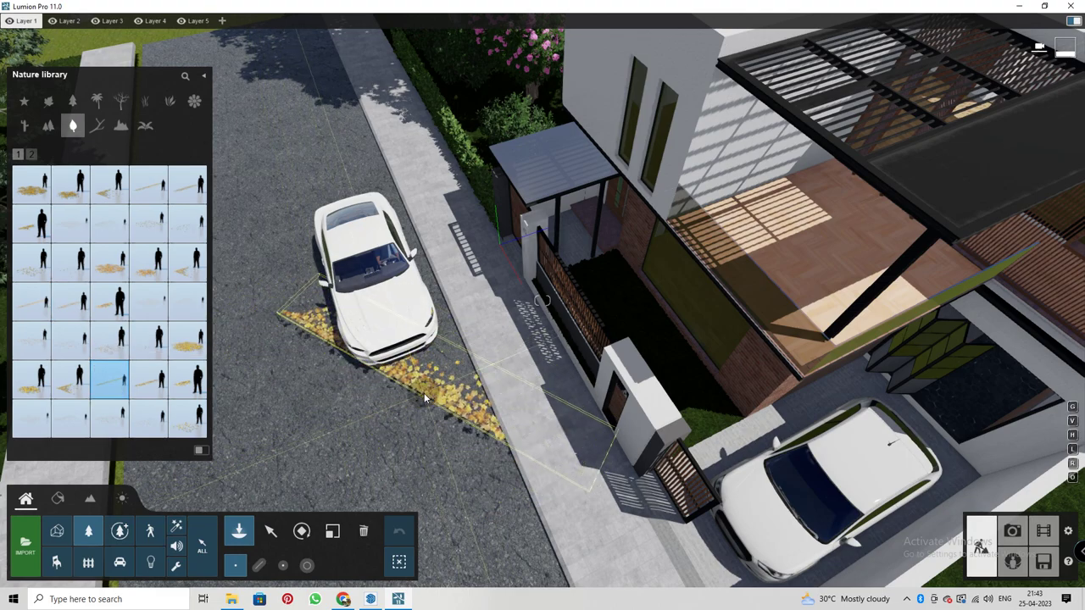
click(148, 379)
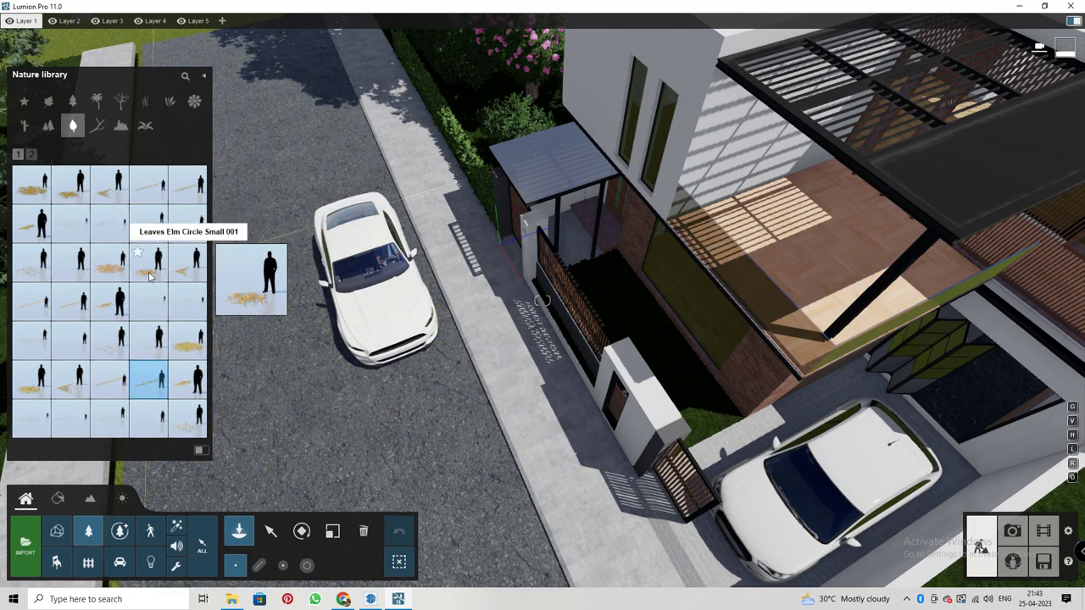
click(148, 184)
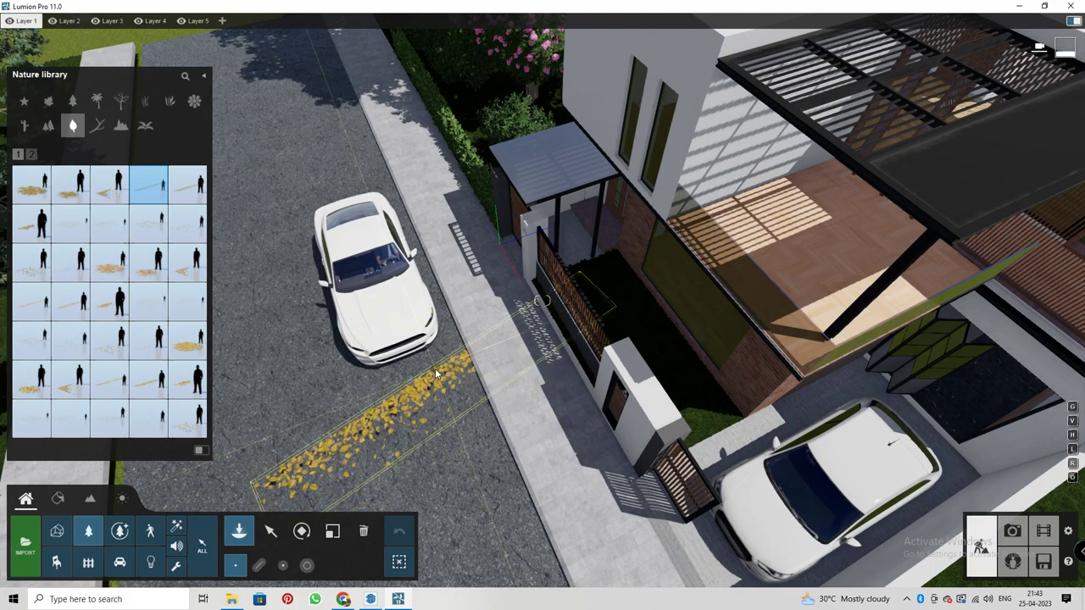
click(437, 391)
Rotate the leaf line to run down the road and move it along the curb past the car
click(300, 530)
drag(435, 373, 455, 363)
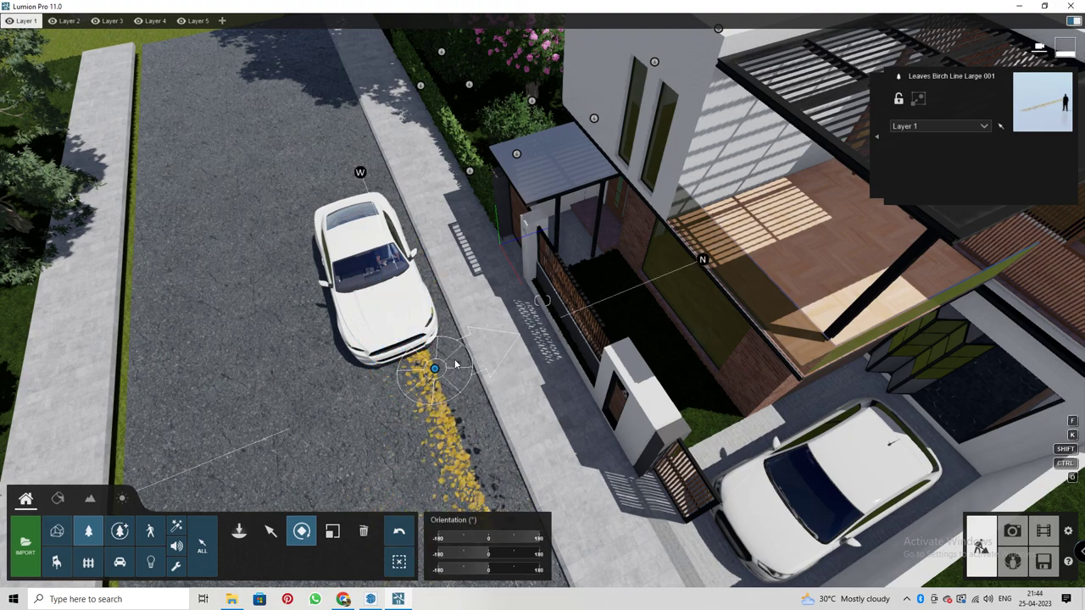
click(270, 531)
mouse_move(235, 565)
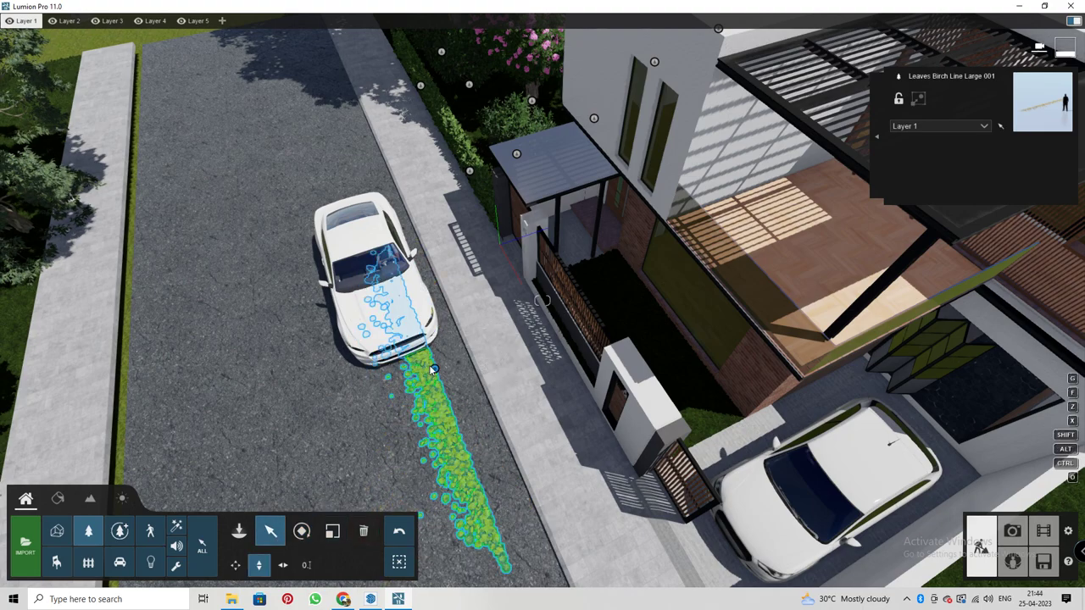
mouse_move(448, 347)
mouse_down()
mouse_move(418, 388)
mouse_move(464, 350)
mouse_up()
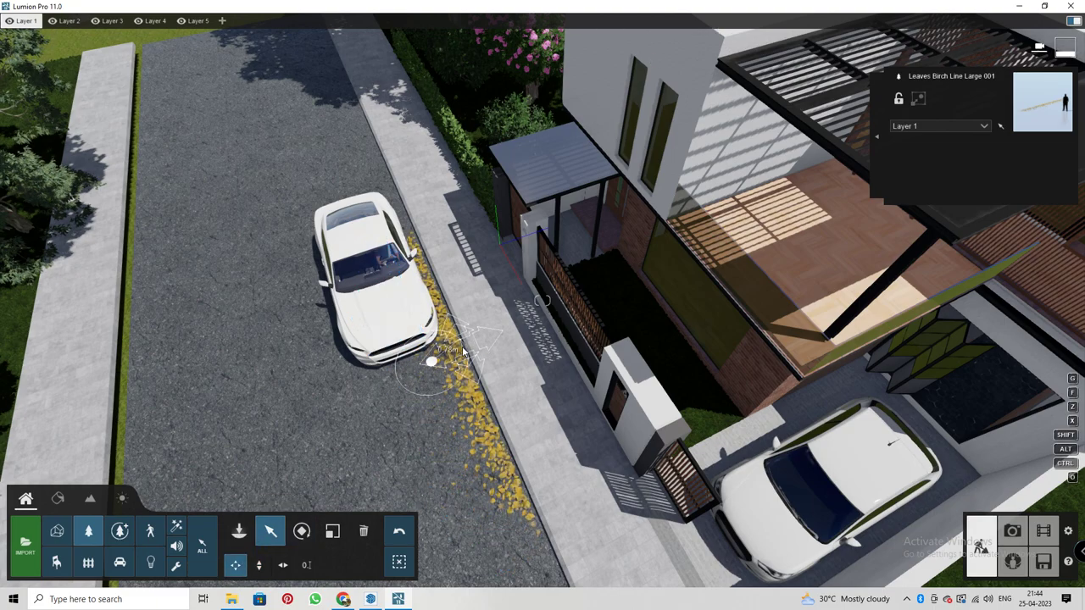
drag(464, 351, 384, 167)
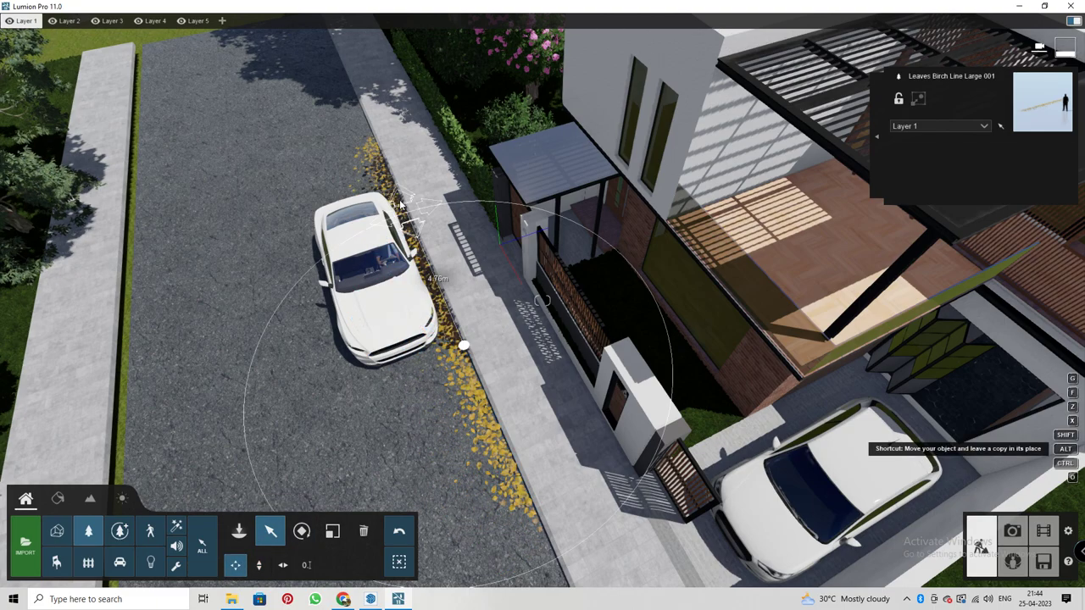
Alt-drag a copy of the leaf line along another stretch of curb
mouse_move(384, 166)
right_down()
mouse_move(616, 252)
mouse_move(472, 311)
right_up()
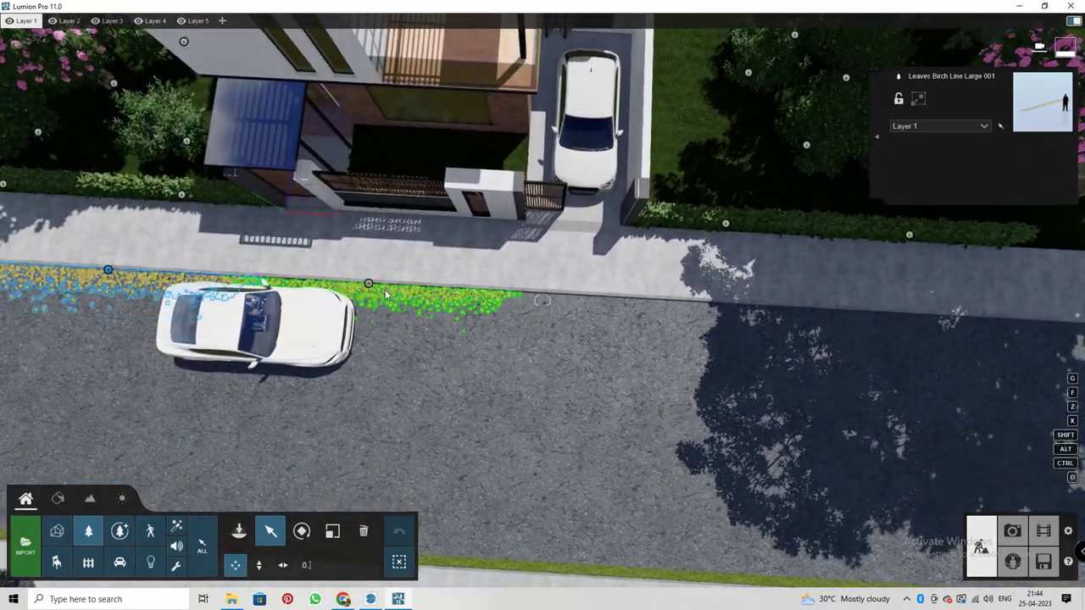
alt+drag(472, 311, 887, 310)
mouse_move(887, 312)
right_down()
mouse_move(966, 319)
mouse_move(750, 338)
right_up()
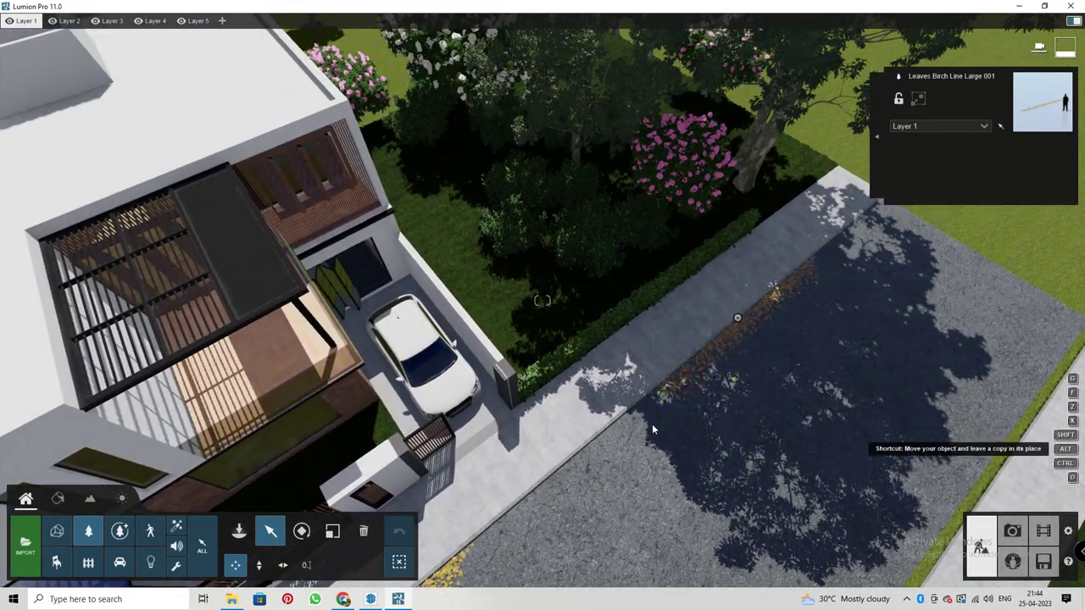
right_drag(635, 411, 150, 533)
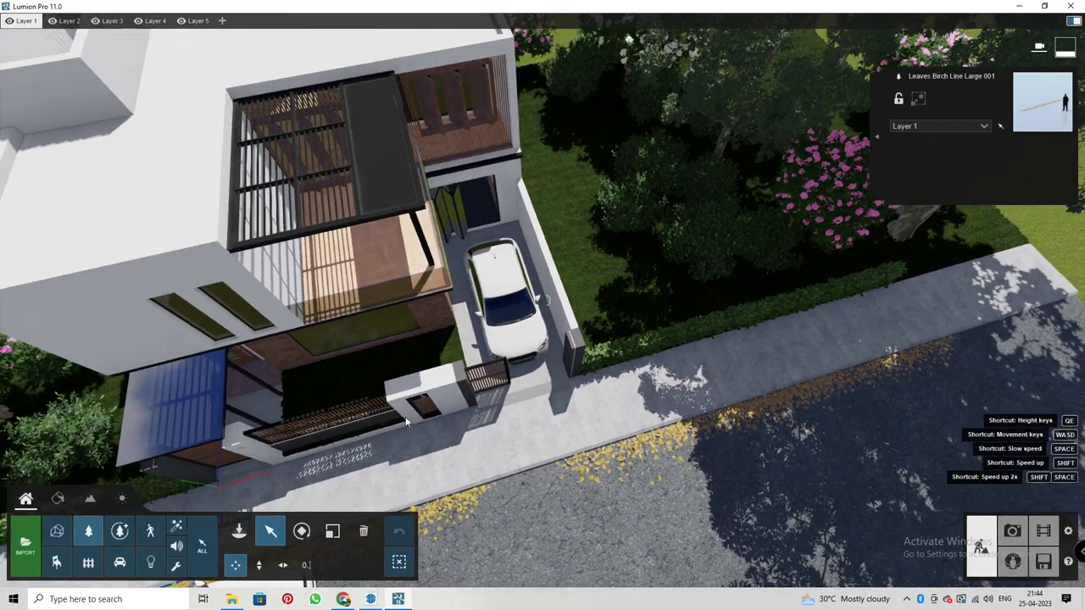
Place a Leaves Birch Line Large 001 on the road at right
click(239, 531)
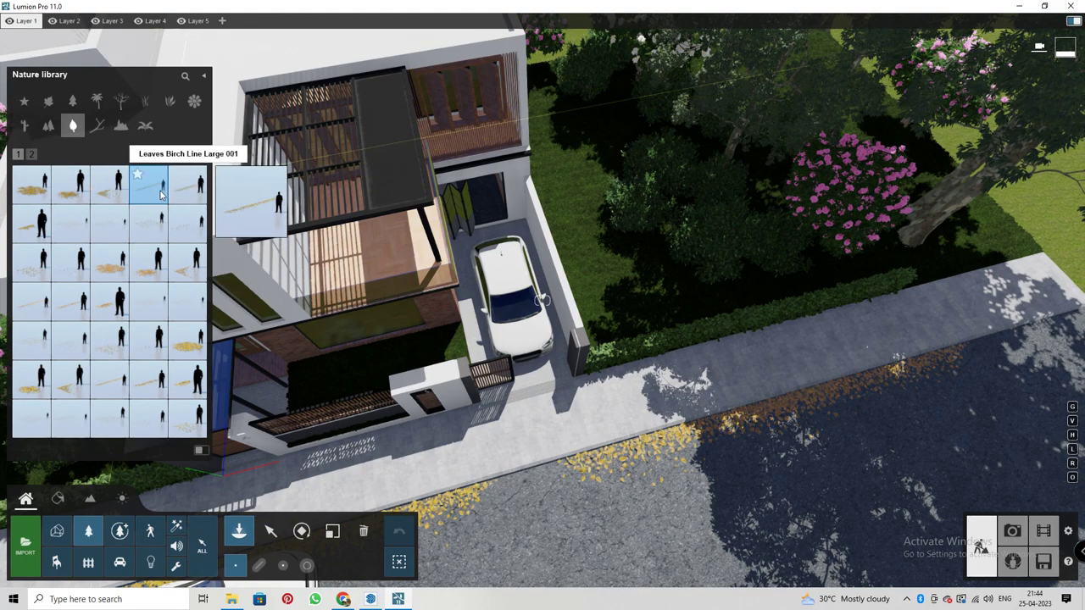
click(109, 222)
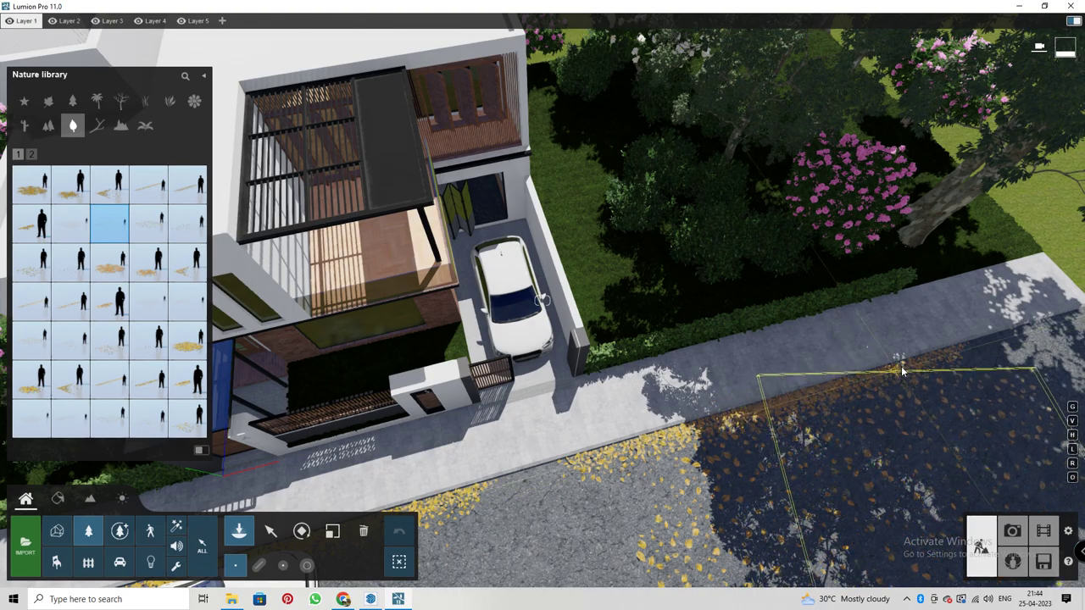
click(788, 449)
Switch to Photo mode and restore Photo 1's saved front camera view
right_drag(336, 523, 319, 230)
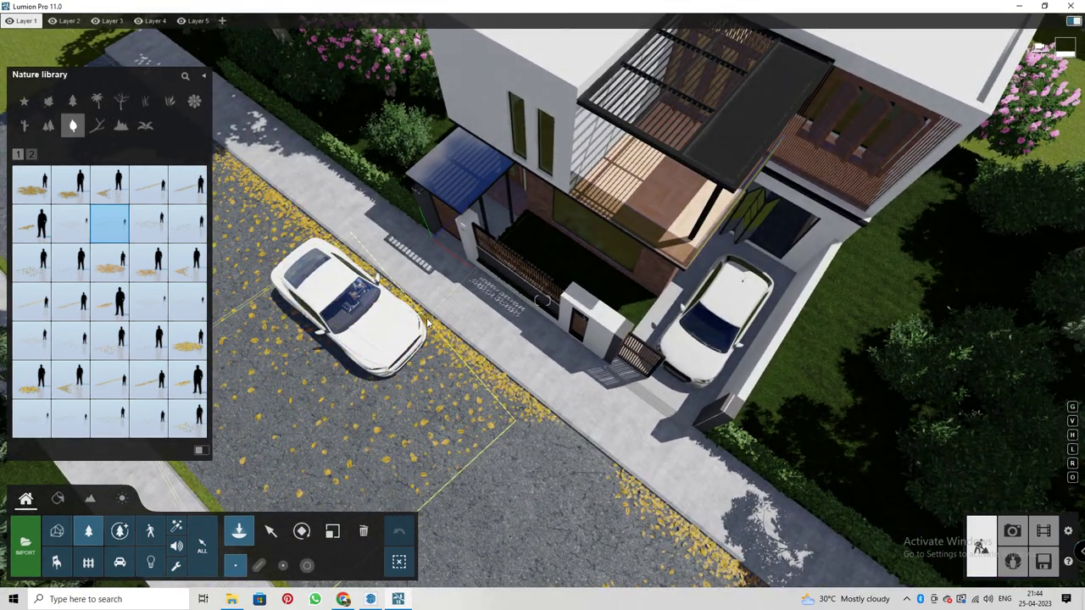
click(1011, 531)
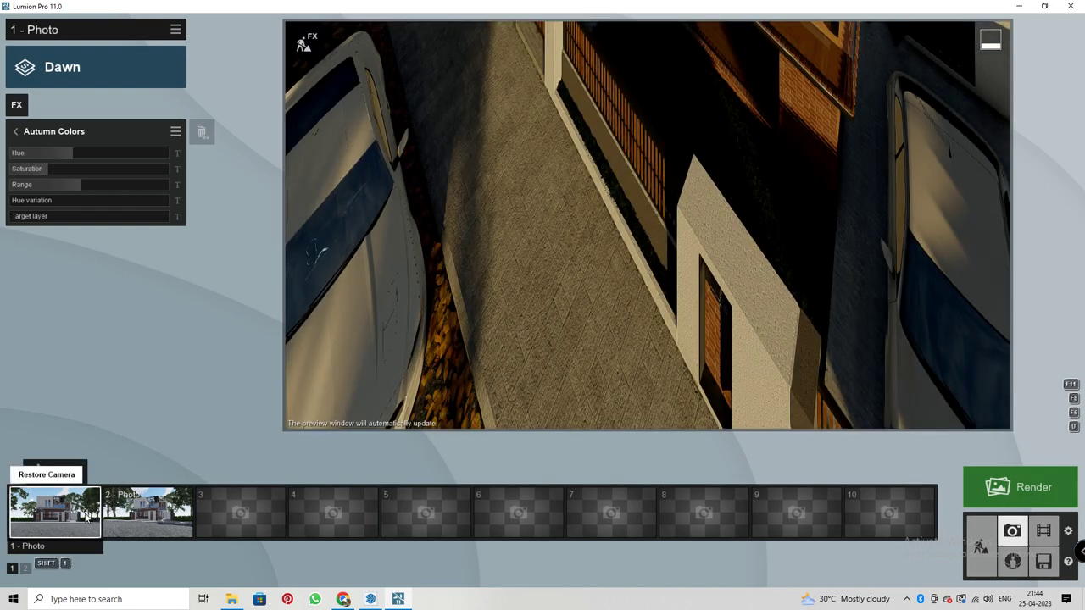
click(90, 518)
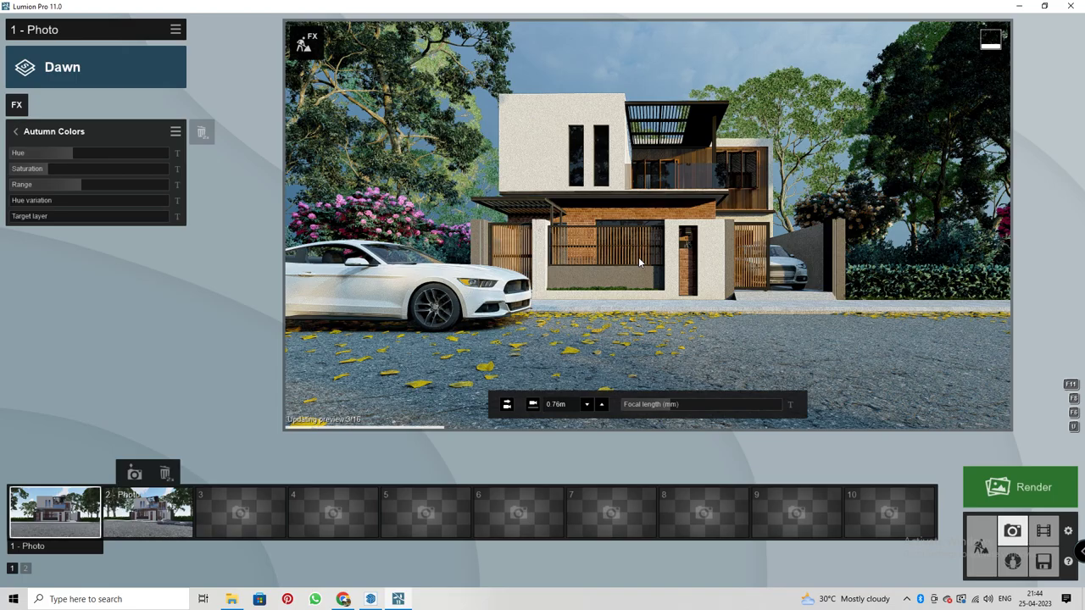
Back in Build mode, fly down to the road and shift the white sports car slightly left
click(980, 546)
scroll(461, 367, up, 4)
scroll(480, 322, up, 3)
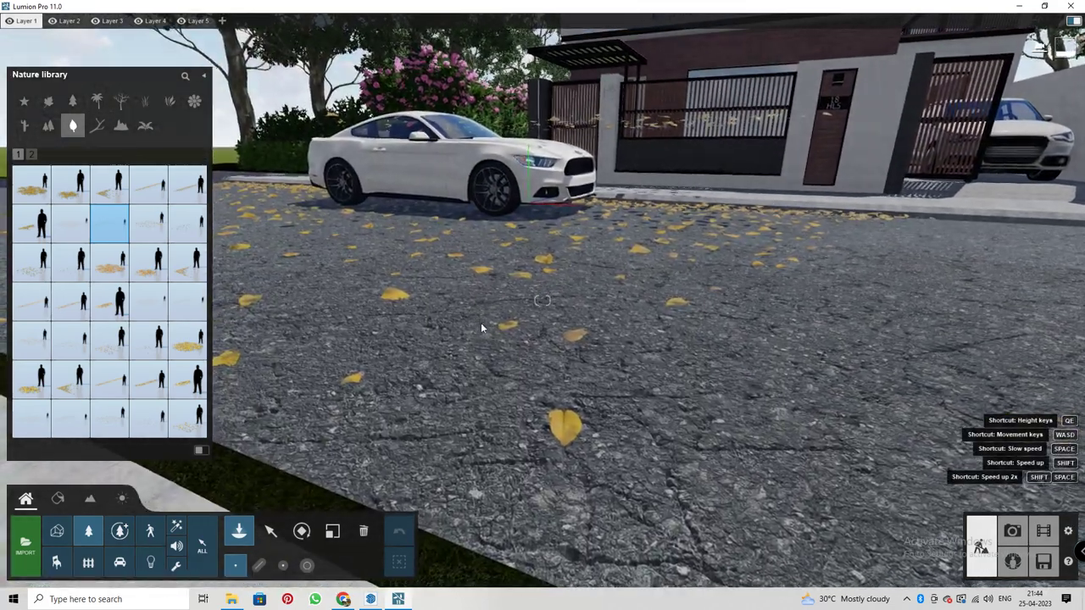
scroll(532, 294, up, 3)
scroll(424, 381, up, 3)
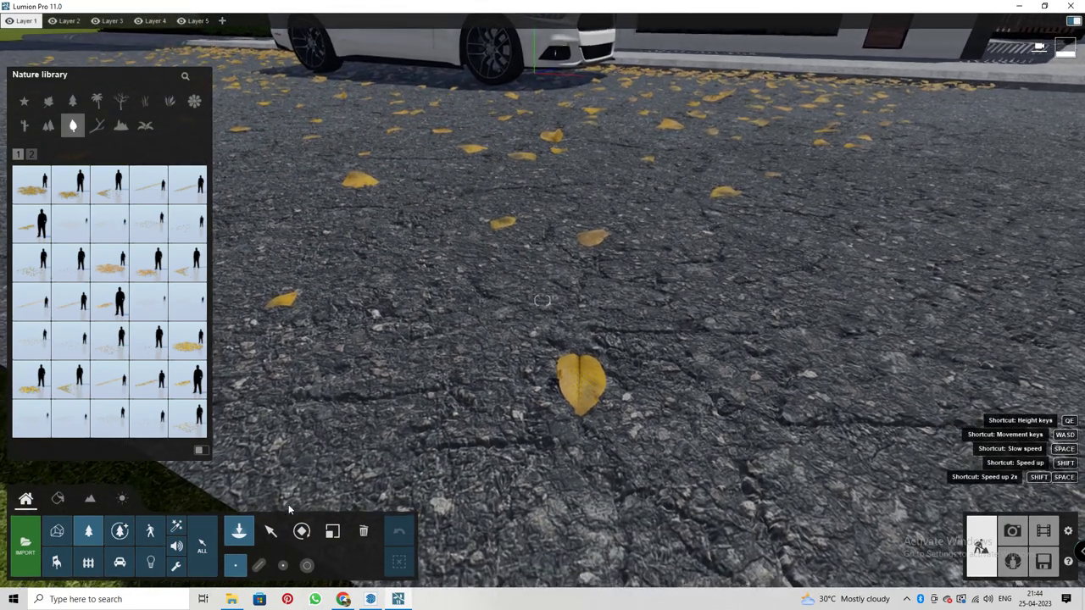
scroll(288, 509, down, 5)
click(120, 562)
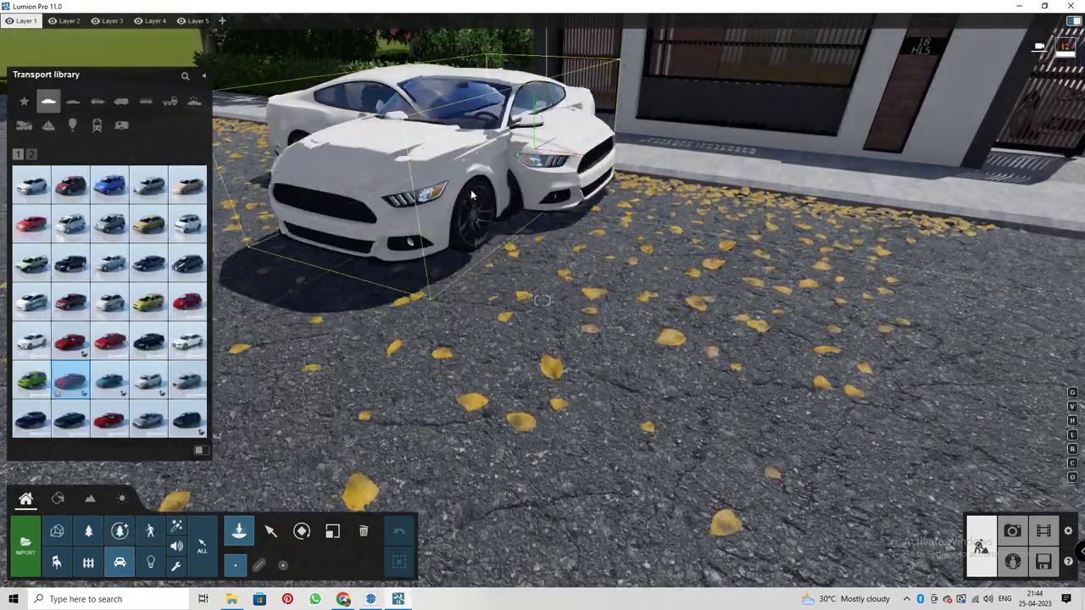
click(332, 530)
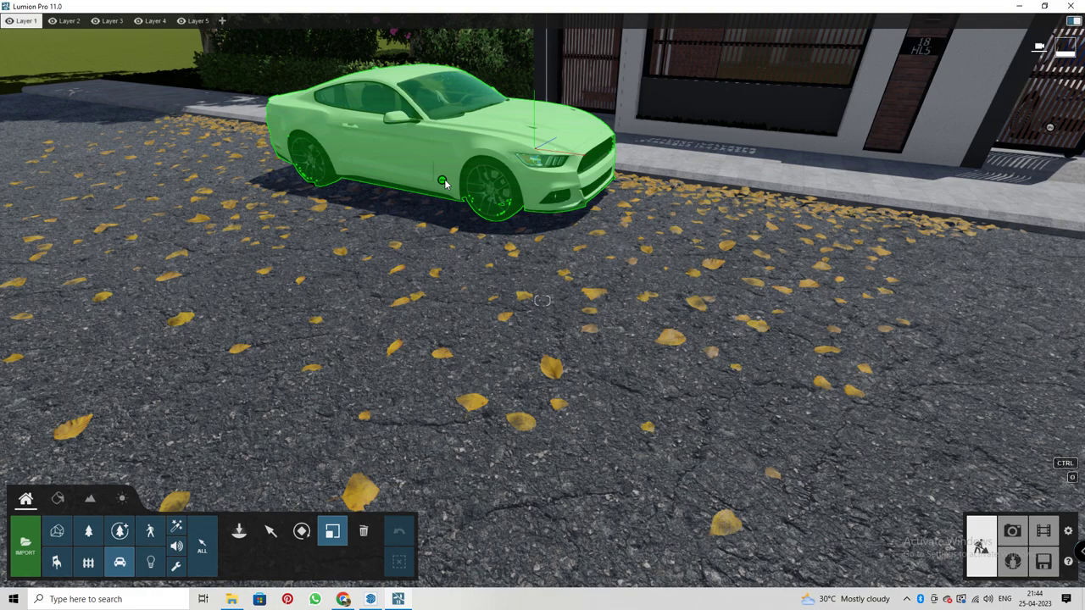
click(446, 185)
click(270, 530)
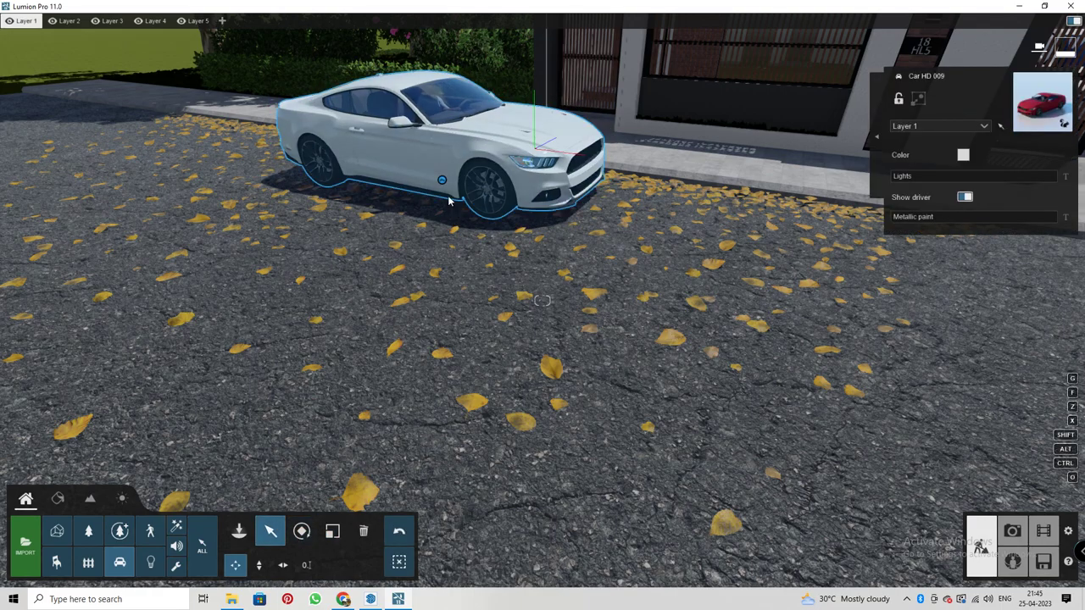
drag(425, 179, 366, 171)
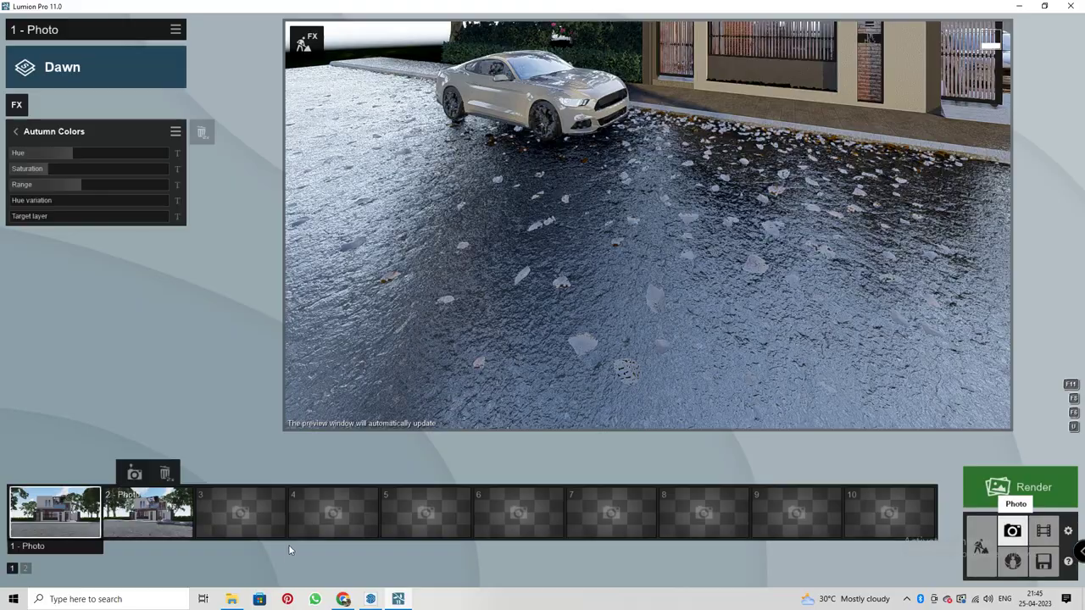
Add a Camera > Depth of Field effect to Photo 1 with a picked focus point and amount 12.0
click(93, 520)
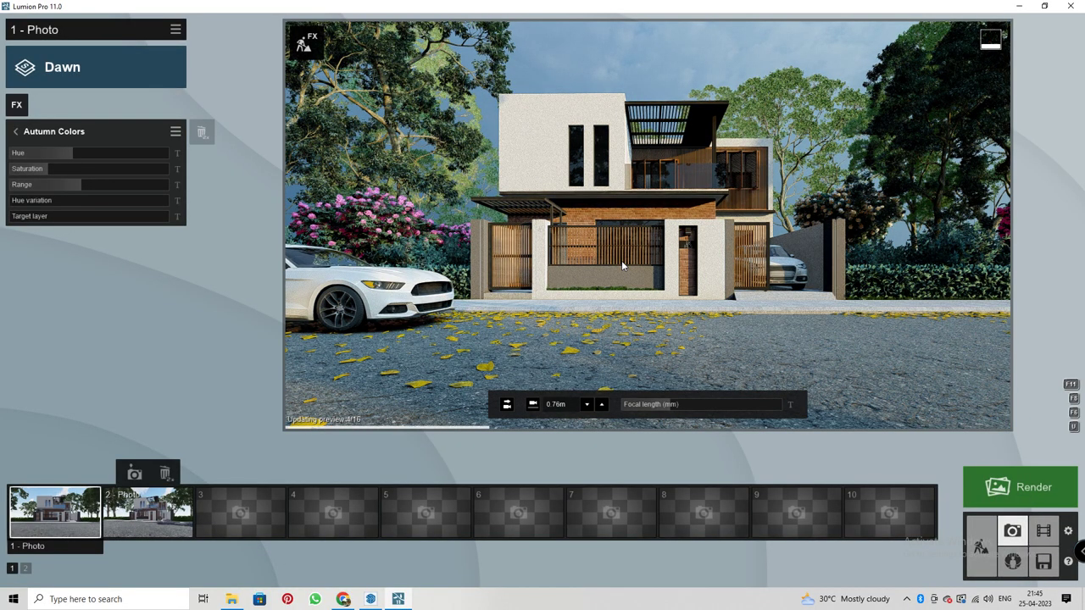
click(13, 132)
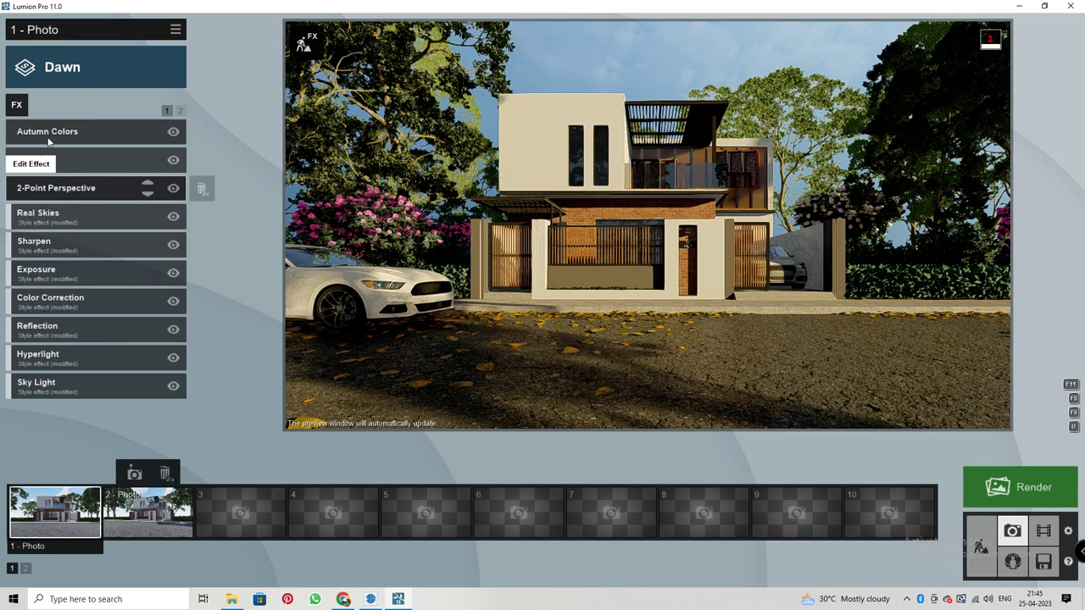
click(25, 102)
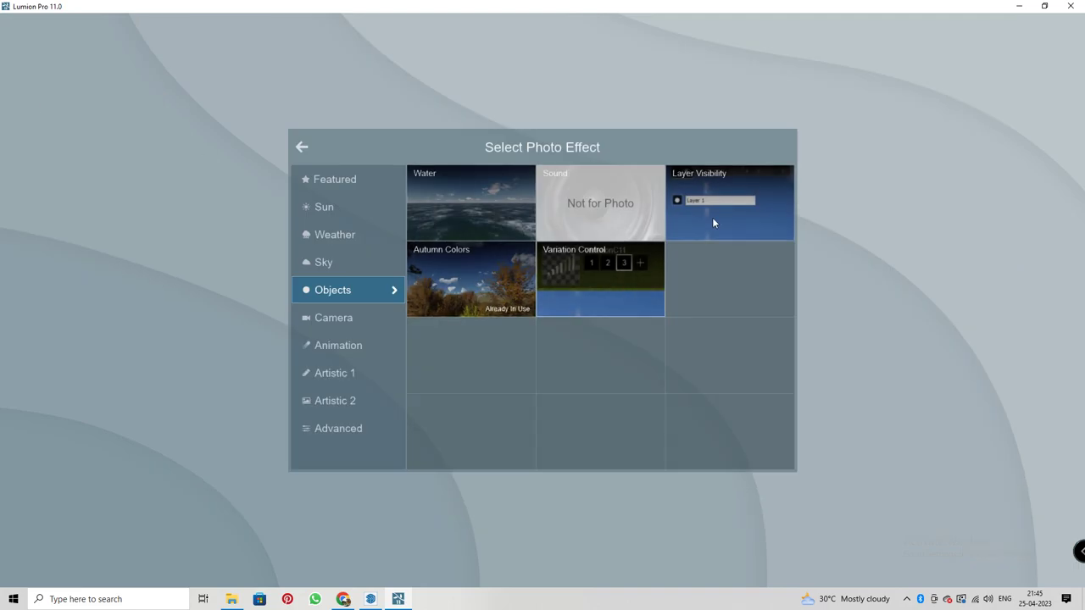
click(343, 319)
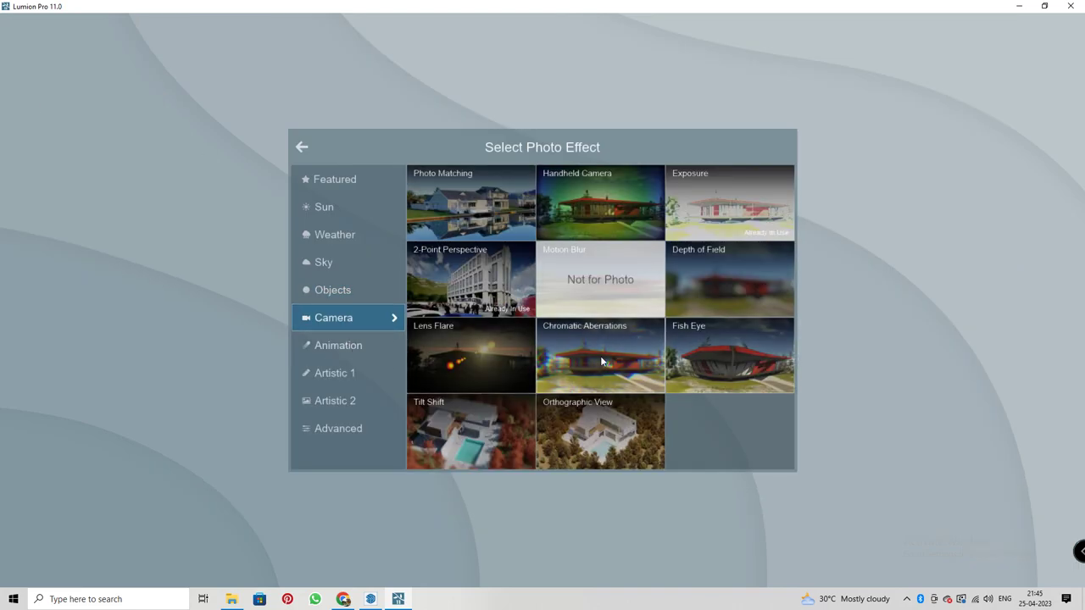
click(695, 288)
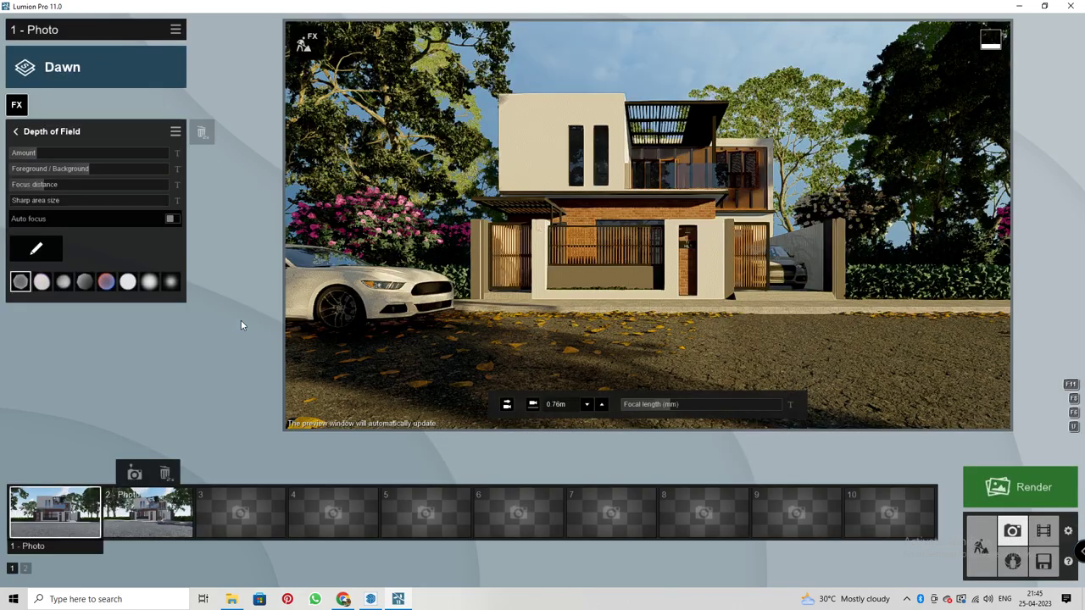
click(46, 256)
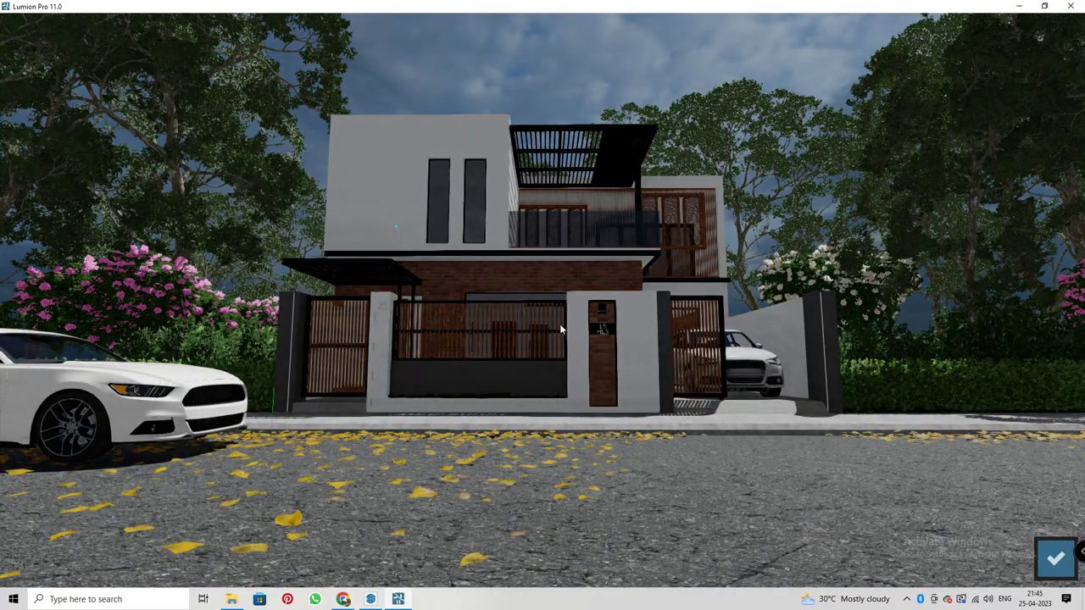
click(654, 488)
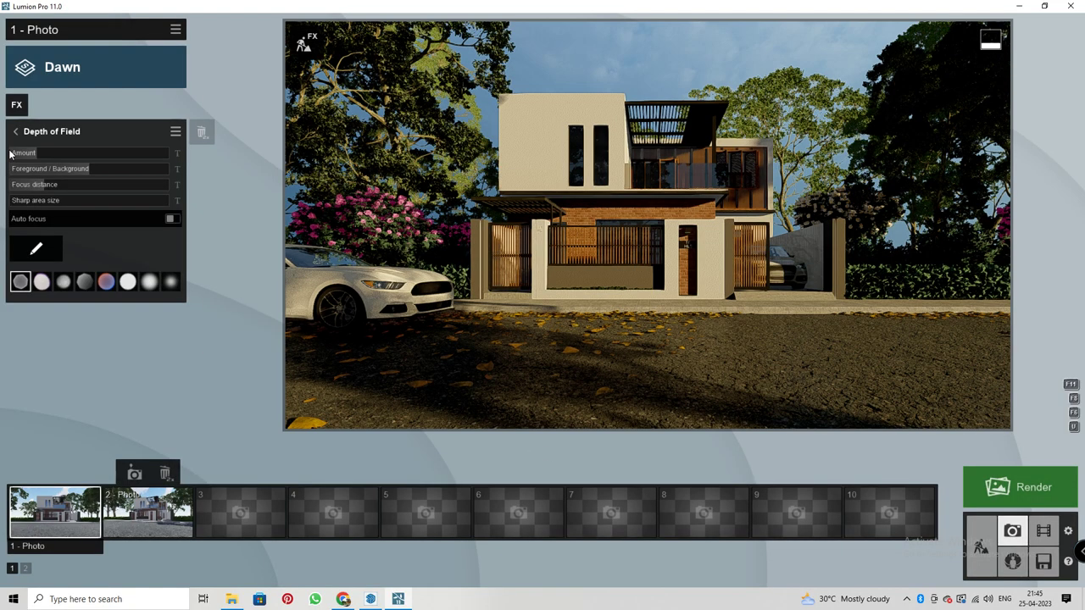
click(47, 153)
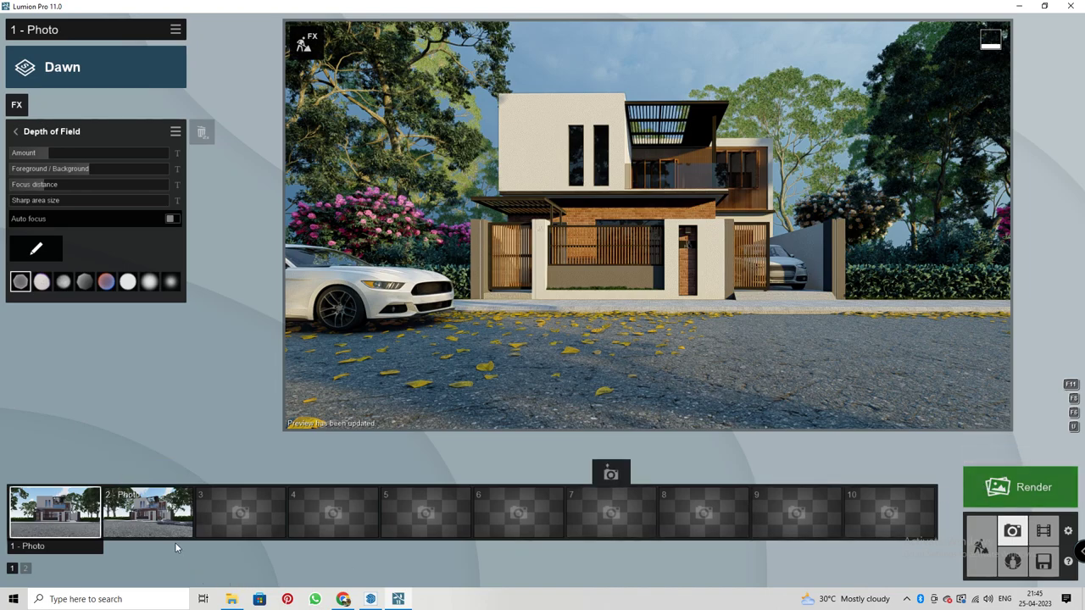
Copy Photo 1's Dawn effects, paste them onto Photo 2, and open the render options
click(177, 30)
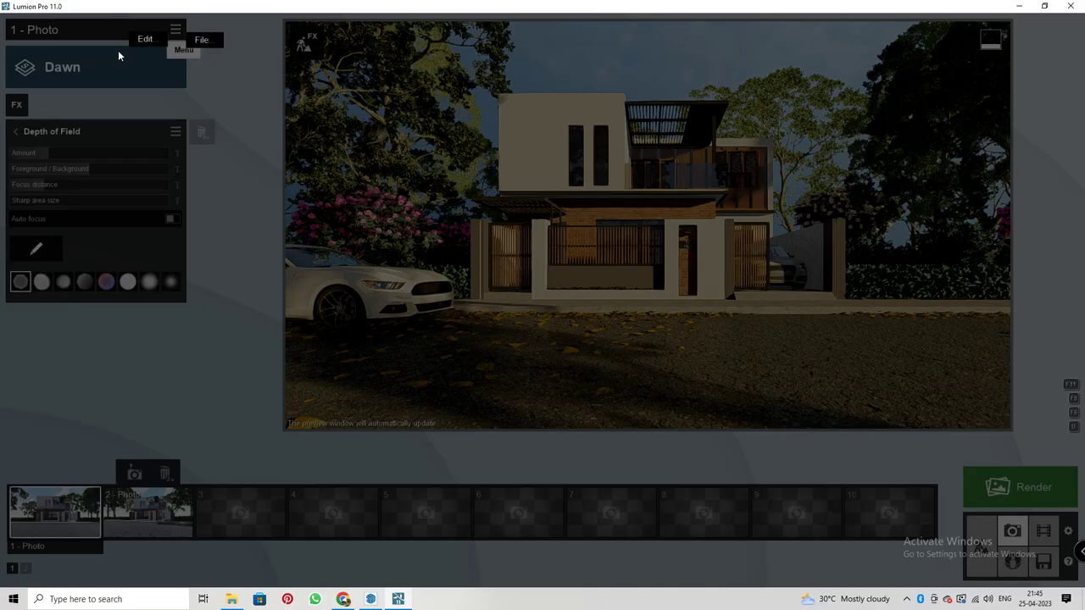
click(143, 39)
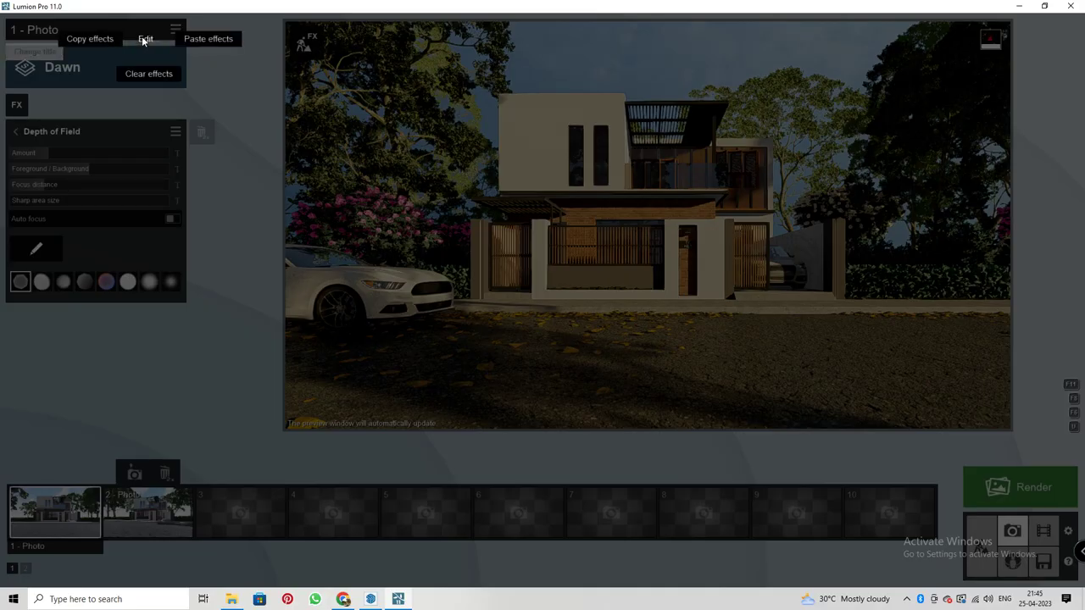
click(94, 40)
click(151, 507)
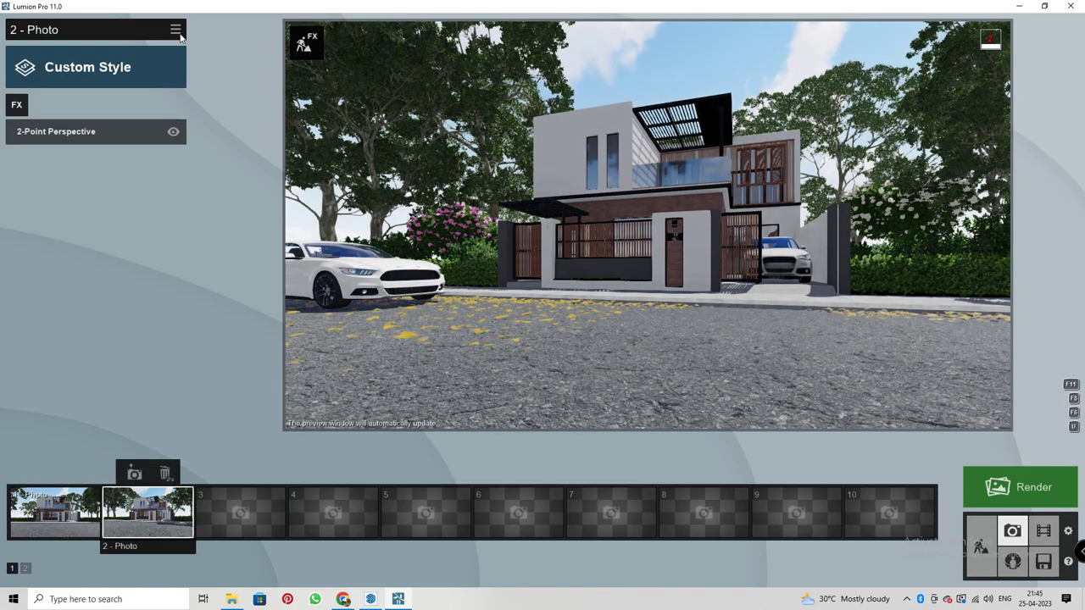
click(177, 30)
click(205, 48)
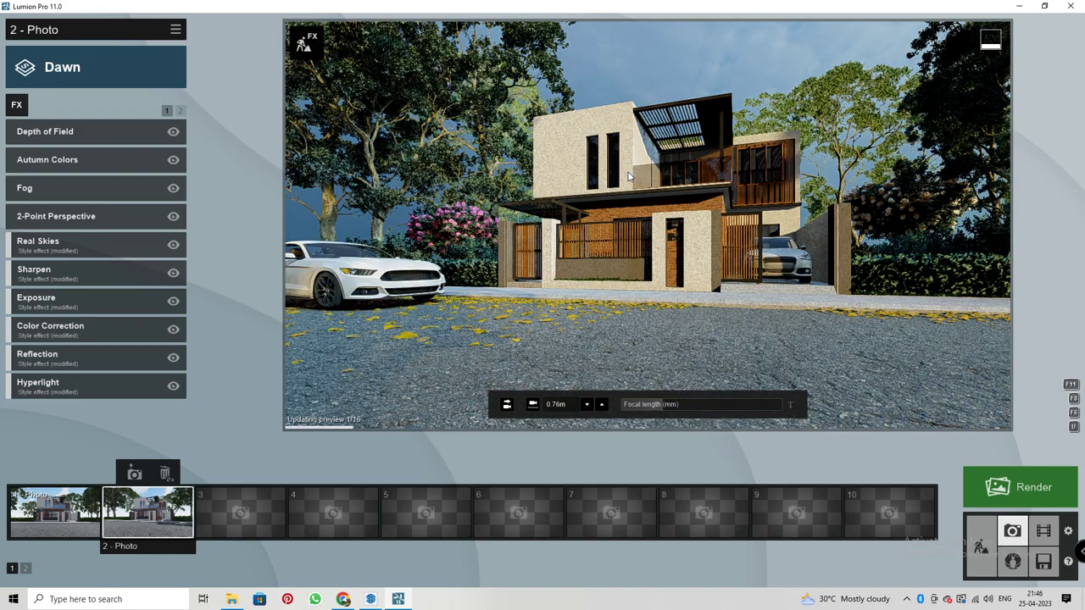
click(1024, 490)
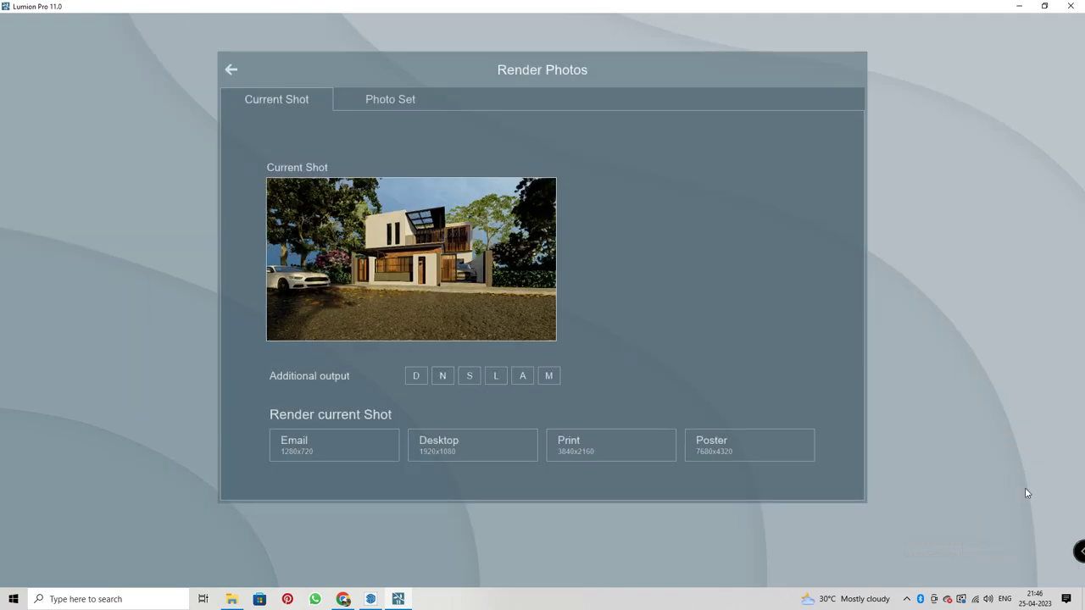
Render the photo set at 3840x2160 Print size as JPG '01' in a new folder 10
click(389, 99)
click(584, 445)
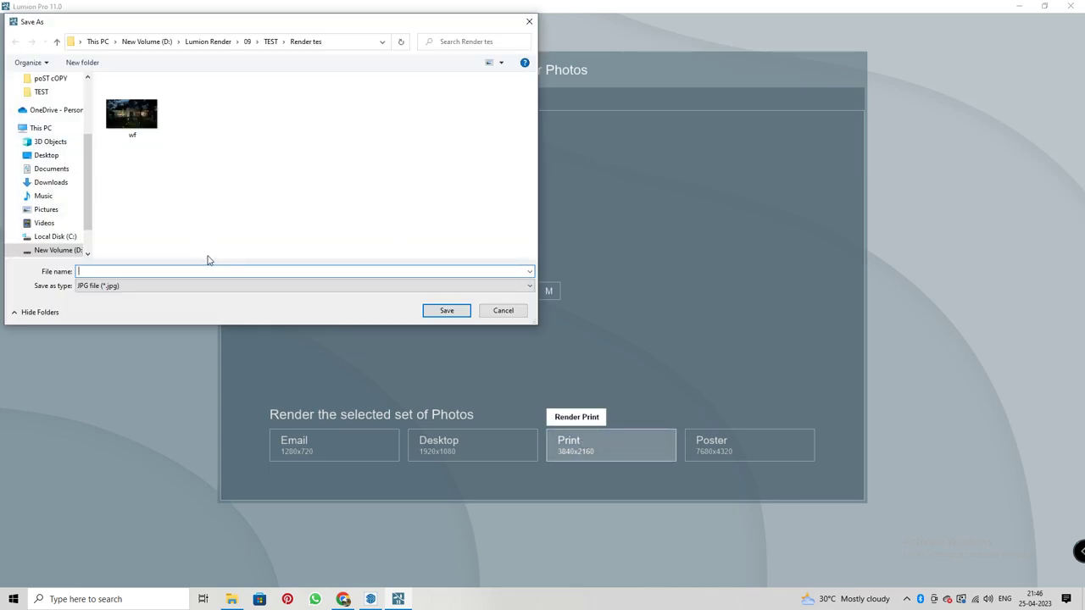
click(247, 42)
click(83, 63)
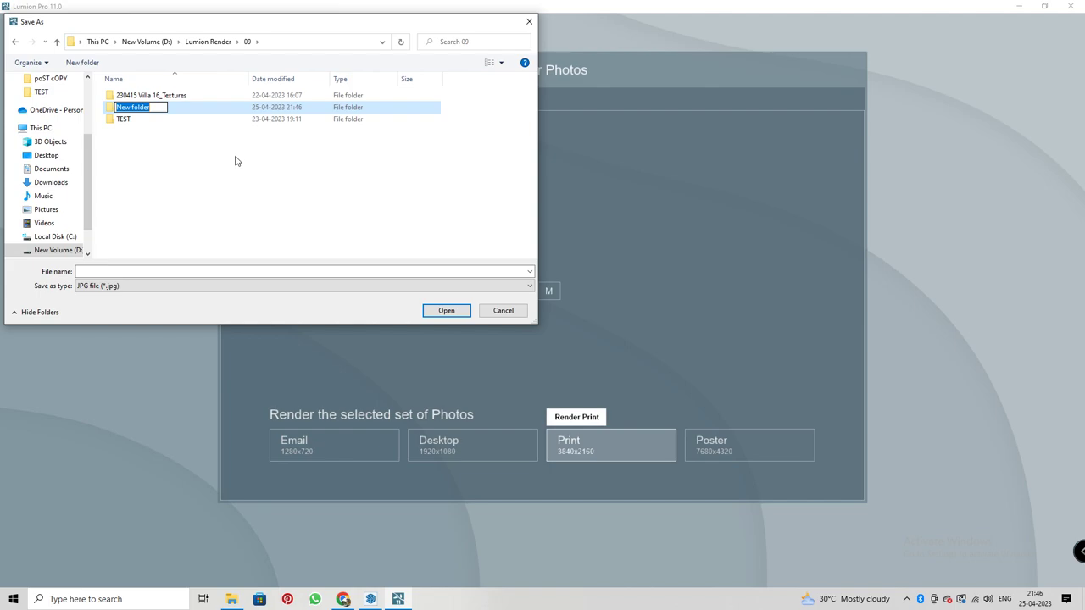
key(Return)
key(Return)
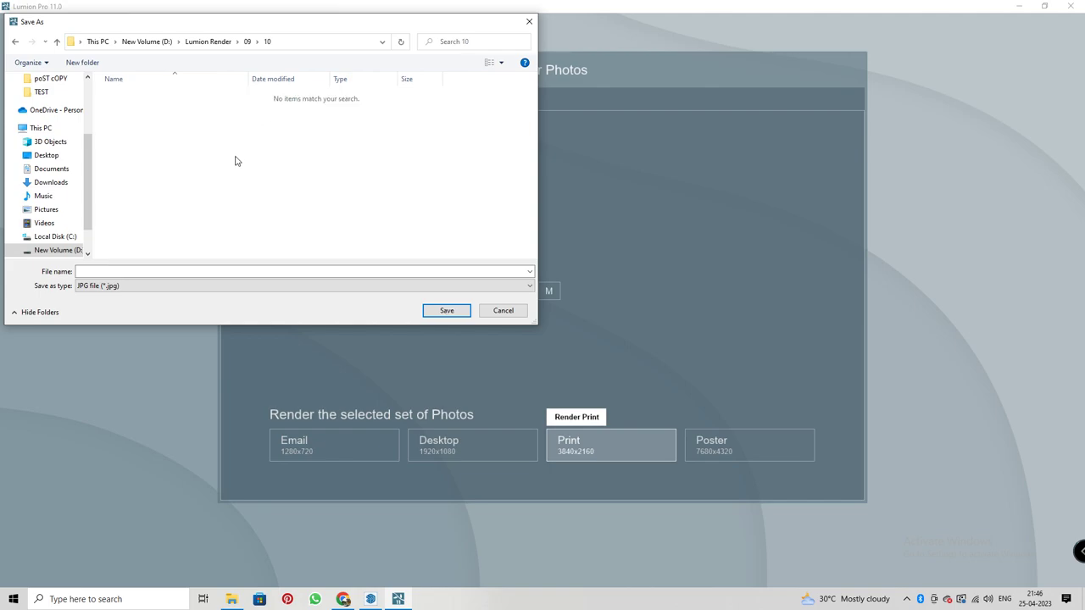
click(98, 273)
key(Return)
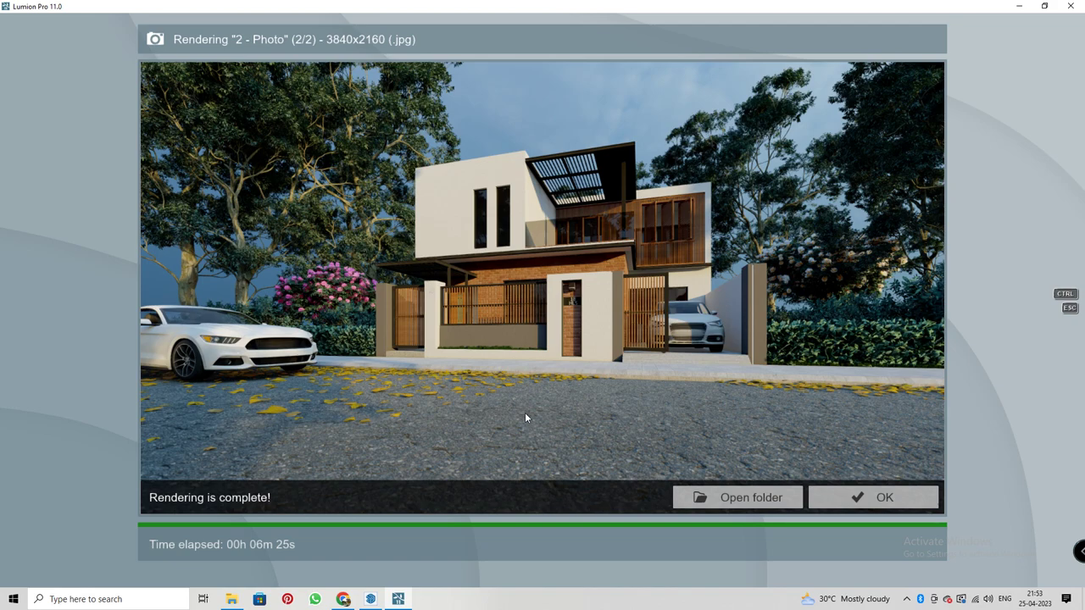
Open the finished render 01_1 - Photo.jpg in Photos
click(737, 498)
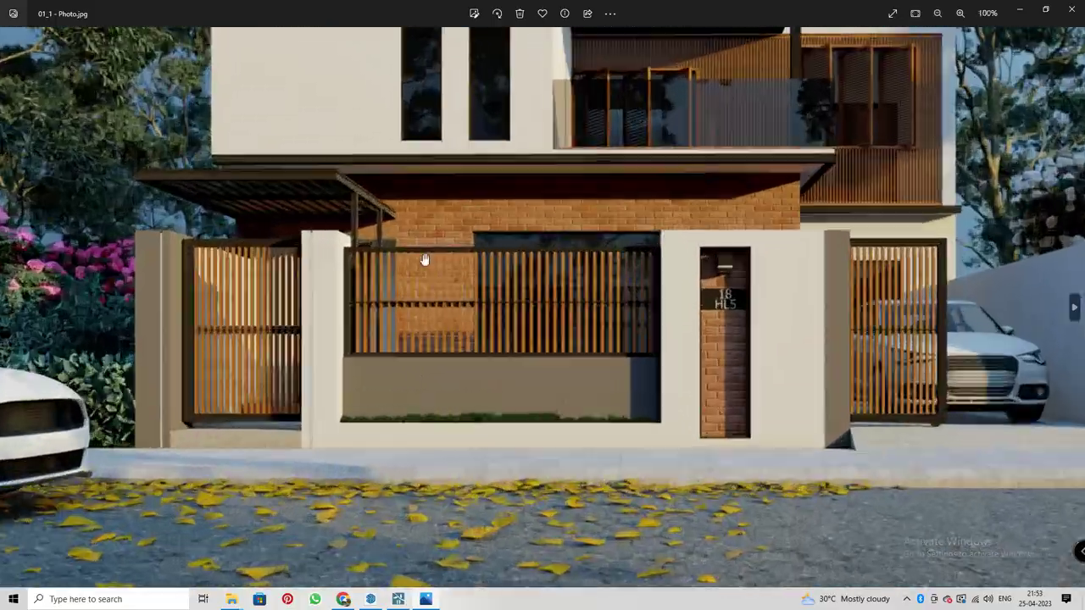